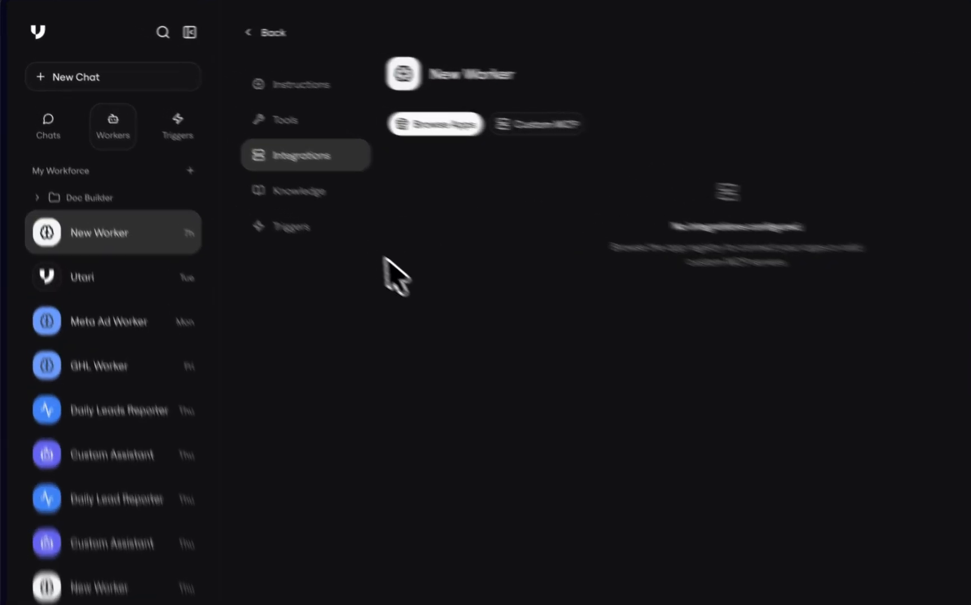
Step: Look at the API key section in Fireflies' developer settings and return to the Utari worker page
{"action": "key", "text": "super+t"}
{"action": "left_click", "coordinate": [329, 247]}
{"action": "key", "text": "super+t"}
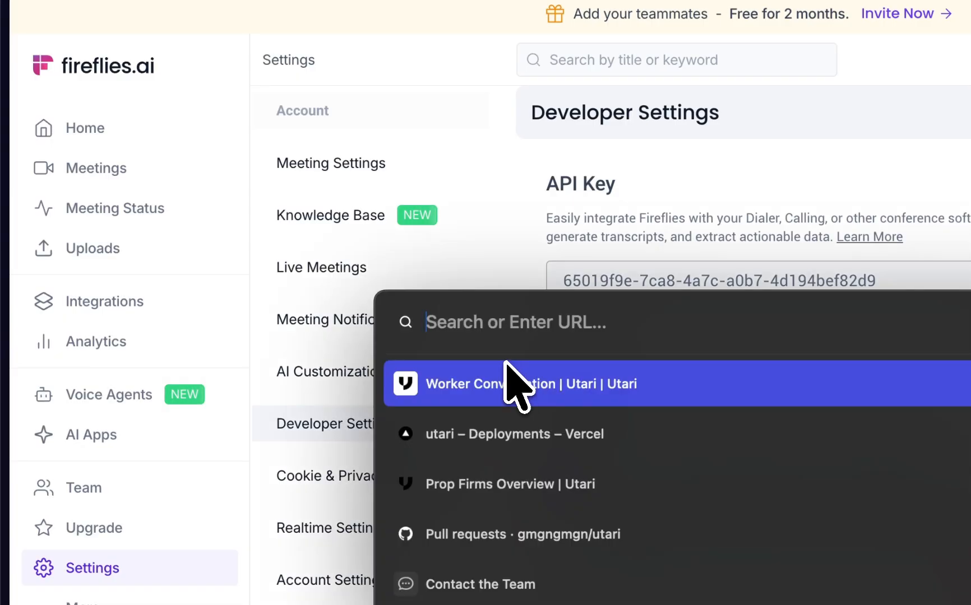
{"action": "left_click", "coordinate": [504, 373]}
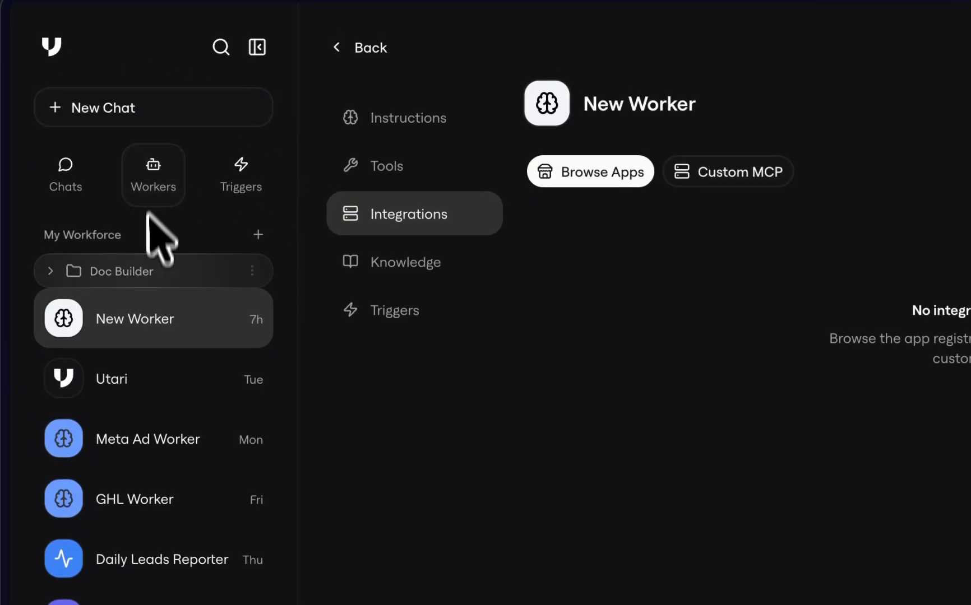
{"action": "left_click", "coordinate": [256, 234]}
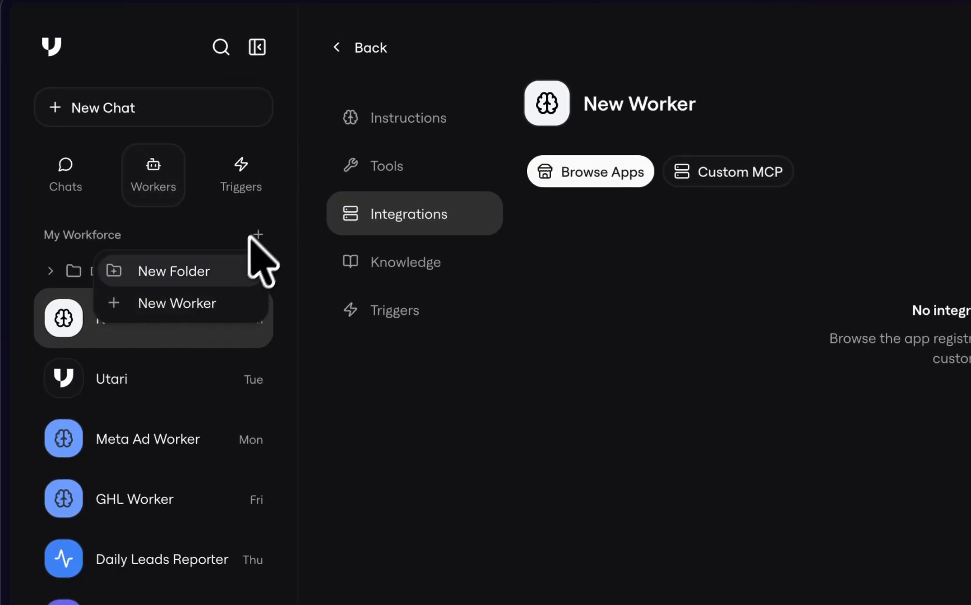
{"action": "left_click", "coordinate": [367, 395]}
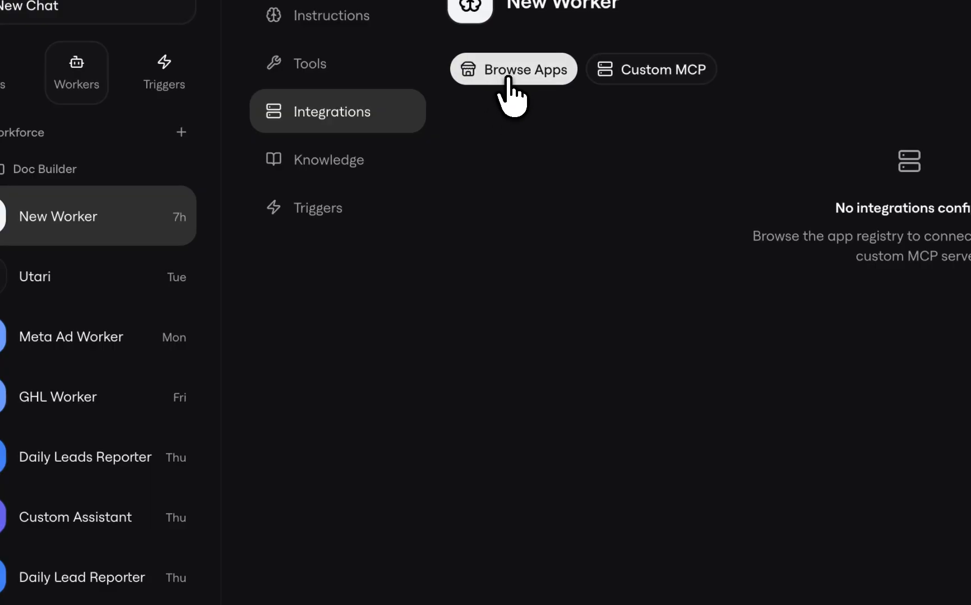
Step: Search the app registry for "fireflies" and start adding the Fireflies app to New Worker
{"action": "left_click", "coordinate": [505, 81]}
{"action": "type", "text": "f"}
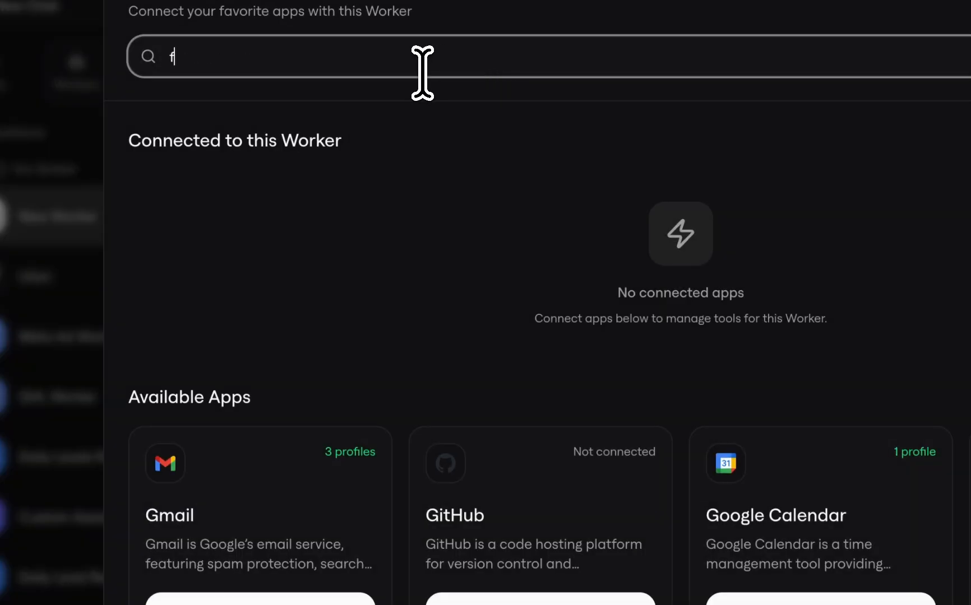
{"action": "type", "text": "ireflies"}
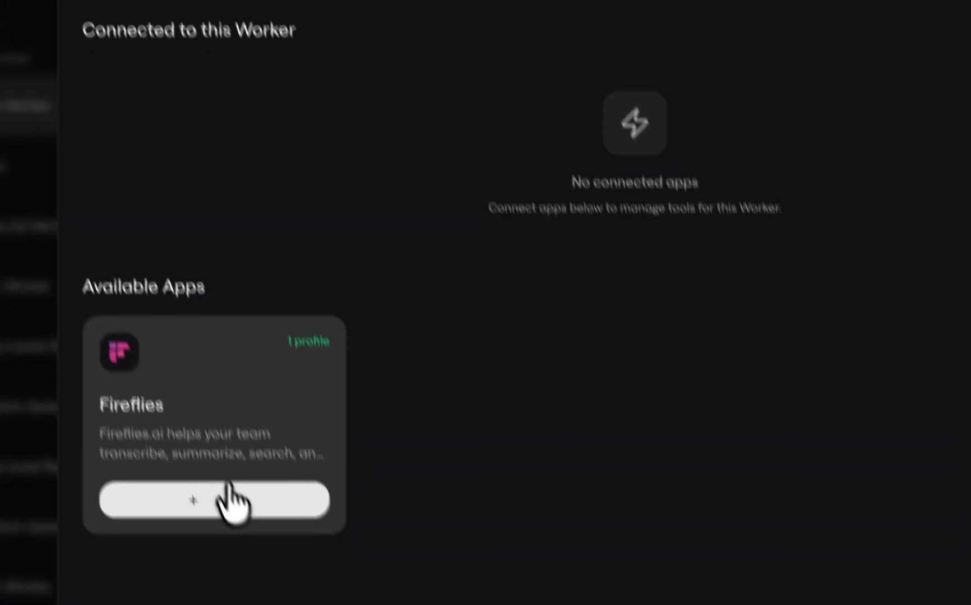
{"action": "left_click", "coordinate": [269, 601]}
Step: Choose to create a new Fireflies connection and name its profile "Fireflies Profile 2"
{"action": "left_click", "coordinate": [470, 275]}
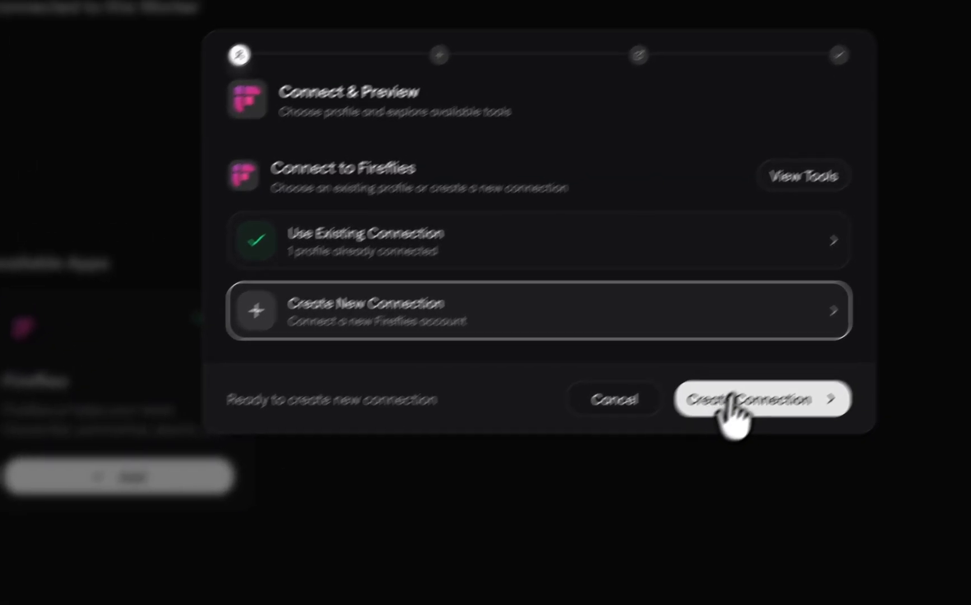
{"action": "left_click", "coordinate": [796, 355]}
{"action": "left_click", "coordinate": [511, 95]}
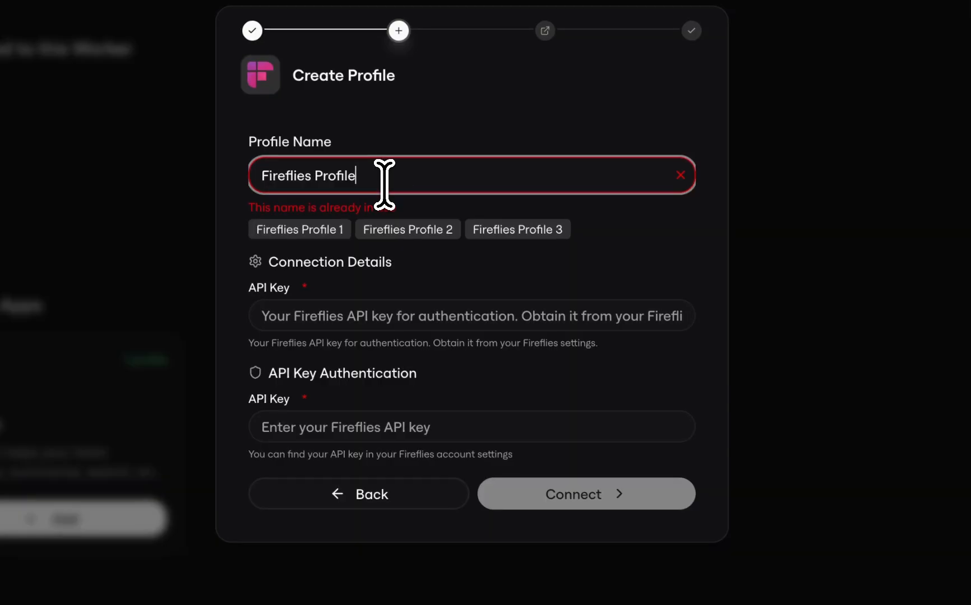
{"action": "left_click", "coordinate": [387, 231]}
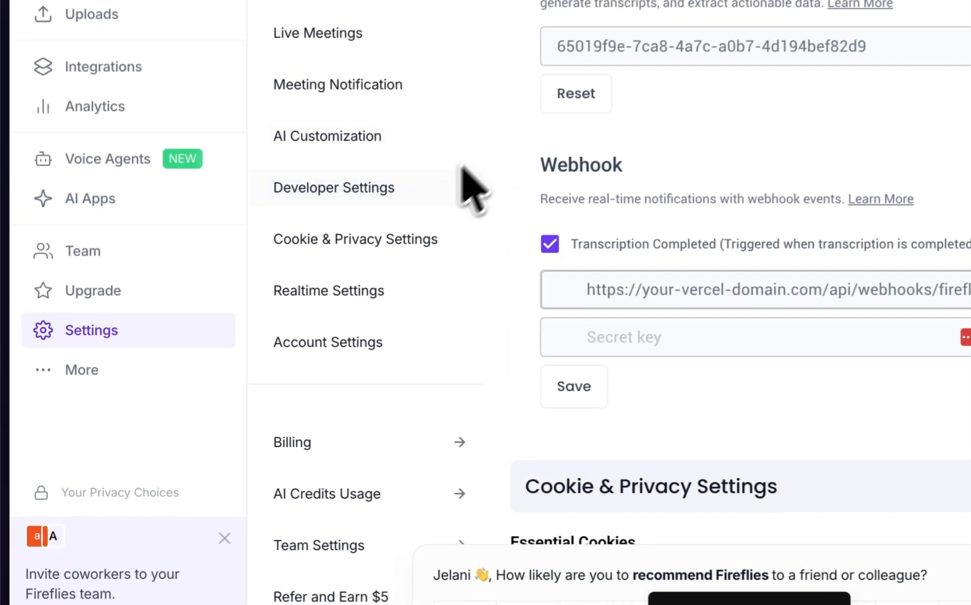
Step: Copy the API key from the Fireflies developer settings and return to Utari's Create Profile form
{"action": "left_click", "coordinate": [461, 184]}
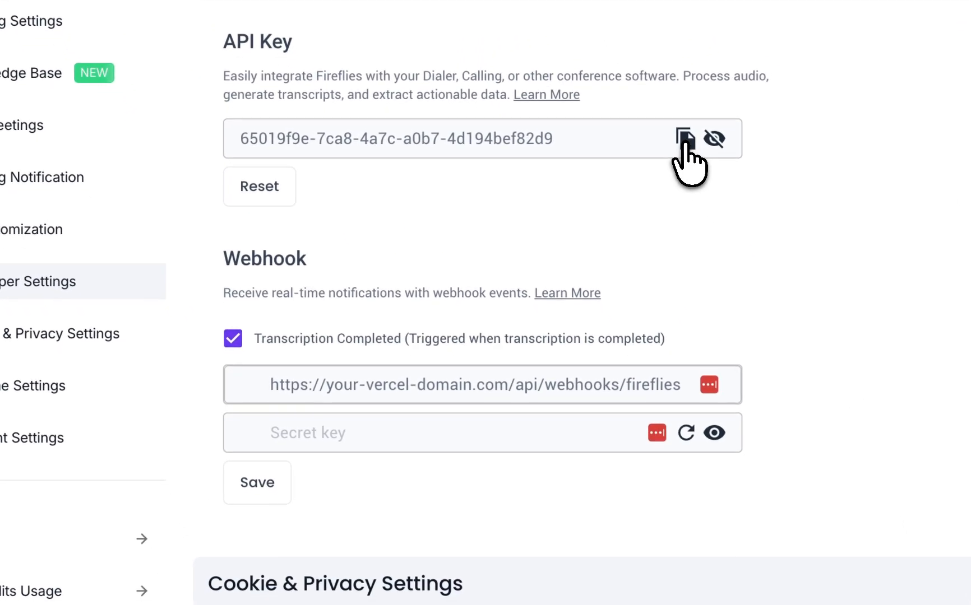
{"action": "key", "text": "ctrl+t"}
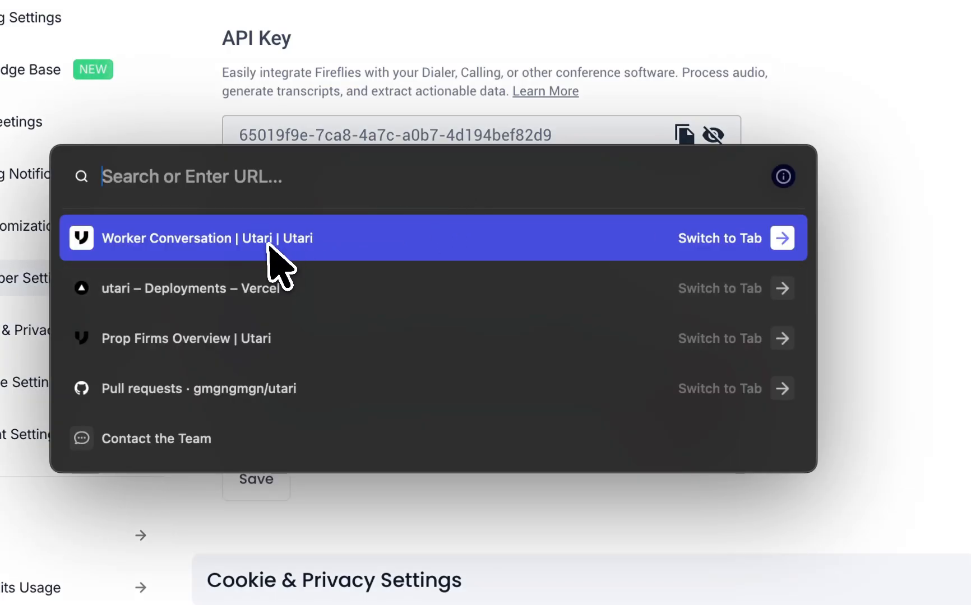
{"action": "left_click", "coordinate": [278, 265]}
Step: Paste the Fireflies API key into both API key fields of the profile and complete the connection
{"action": "left_click", "coordinate": [298, 353]}
{"action": "left_click", "coordinate": [314, 389]}
{"action": "left_click", "coordinate": [284, 454]}
{"action": "key", "text": "ctrl+v"}
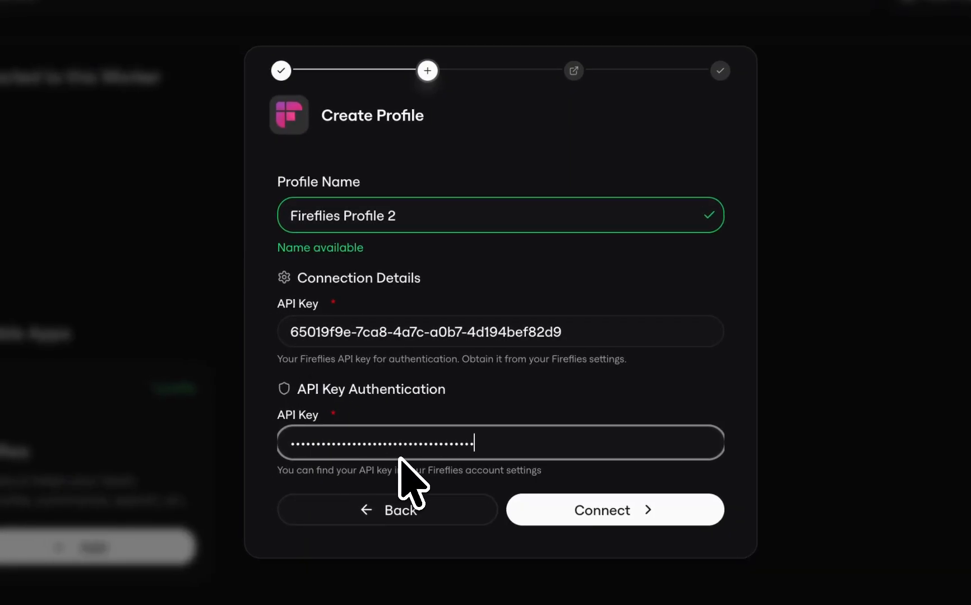
{"action": "left_click", "coordinate": [583, 509]}
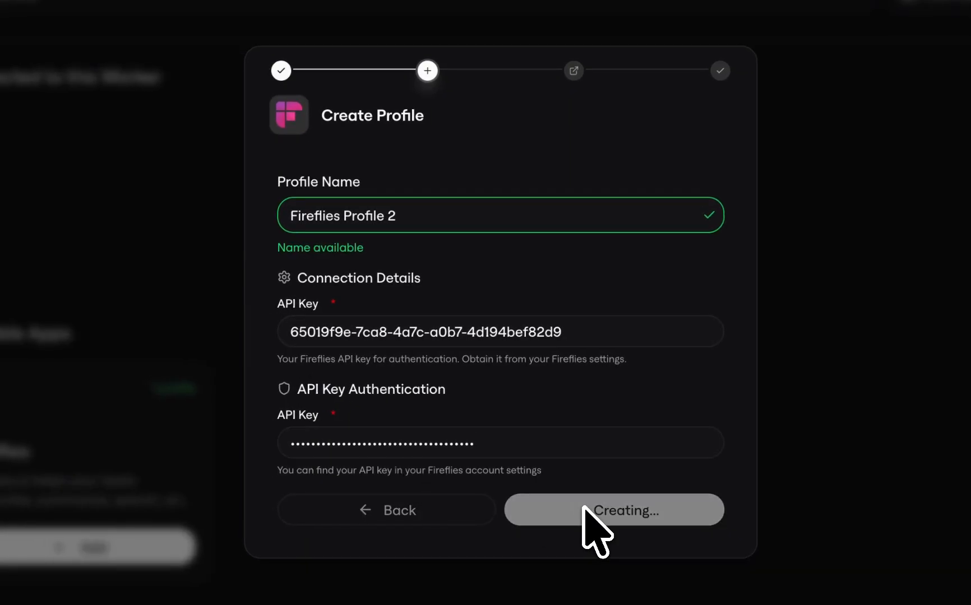
{"action": "left_click", "coordinate": [568, 391]}
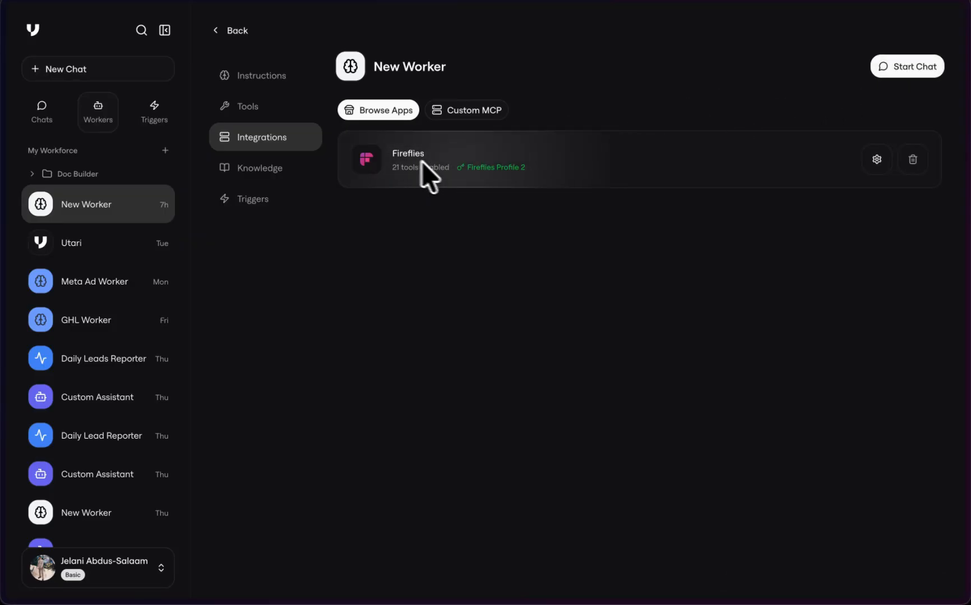
Step: Start a chat with New Worker and send "Can you please find me the most recent call and give me a summary"
{"action": "left_click", "coordinate": [905, 67]}
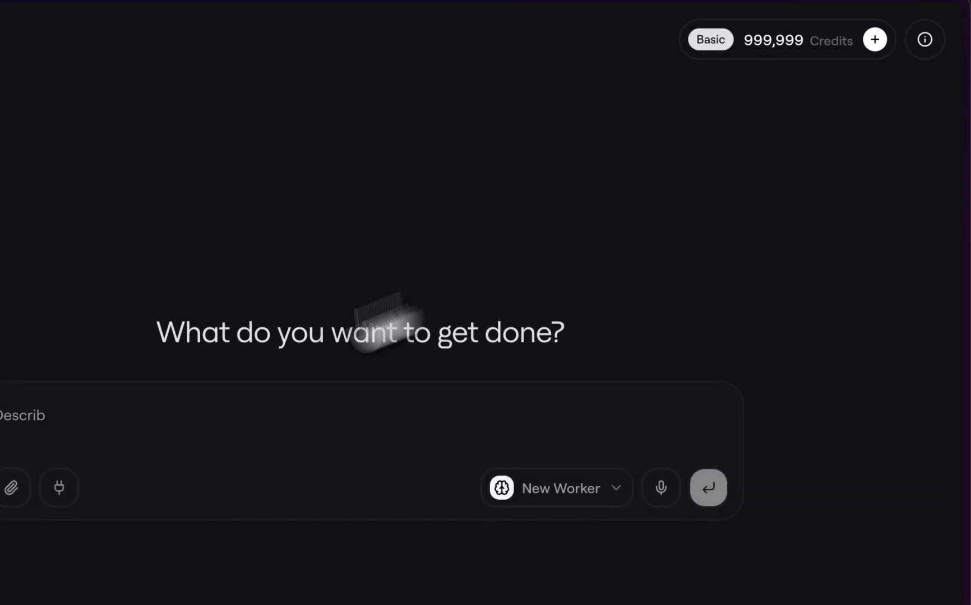
{"action": "left_click", "coordinate": [69, 426]}
{"action": "type", "text": "Can you please find me the"}
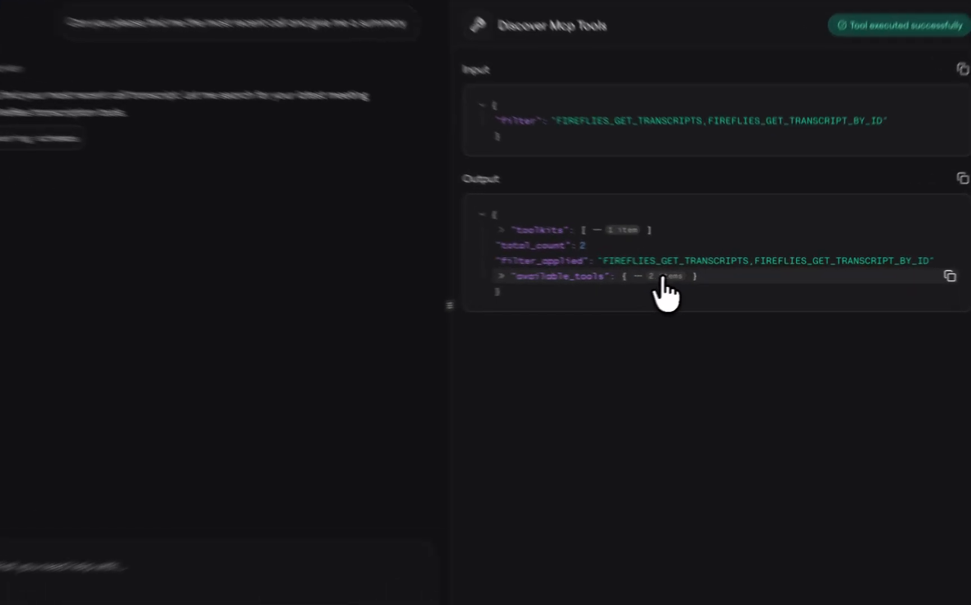
{"action": "left_click", "coordinate": [663, 280]}
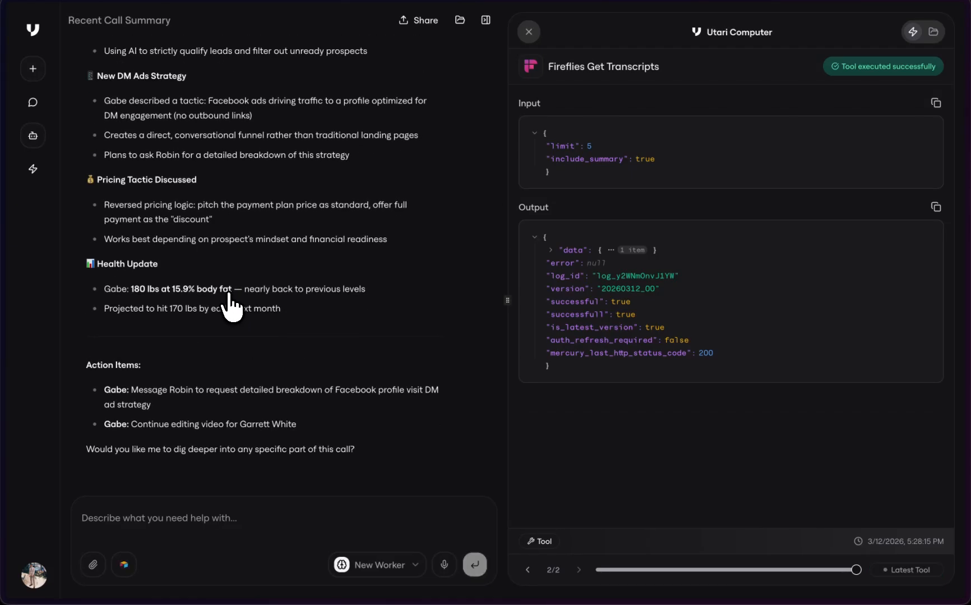
Step: Leave the call summary, open New Worker's triggers and start creating a webhook trigger
{"action": "left_click", "coordinate": [33, 30]}
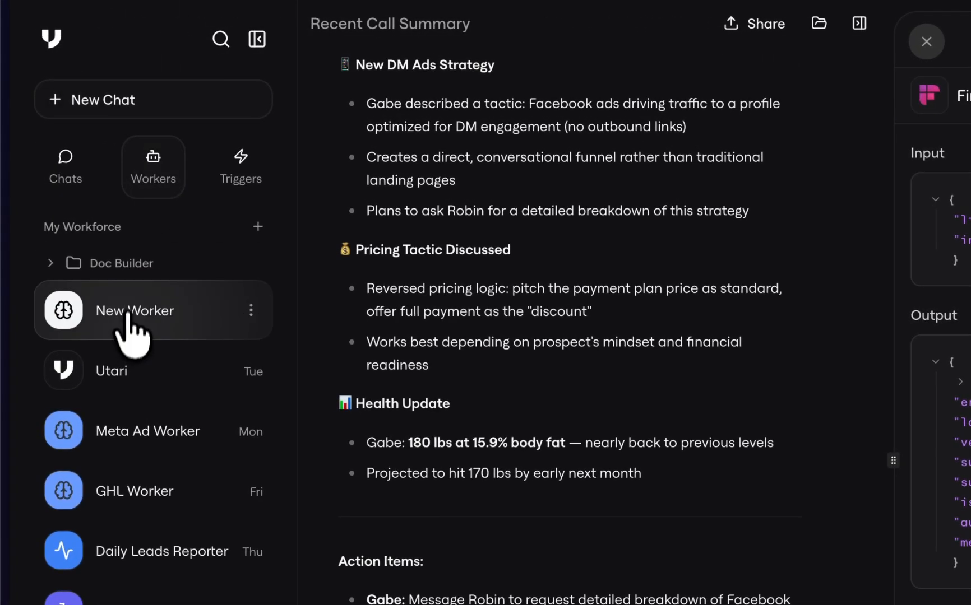
{"action": "left_click", "coordinate": [126, 317]}
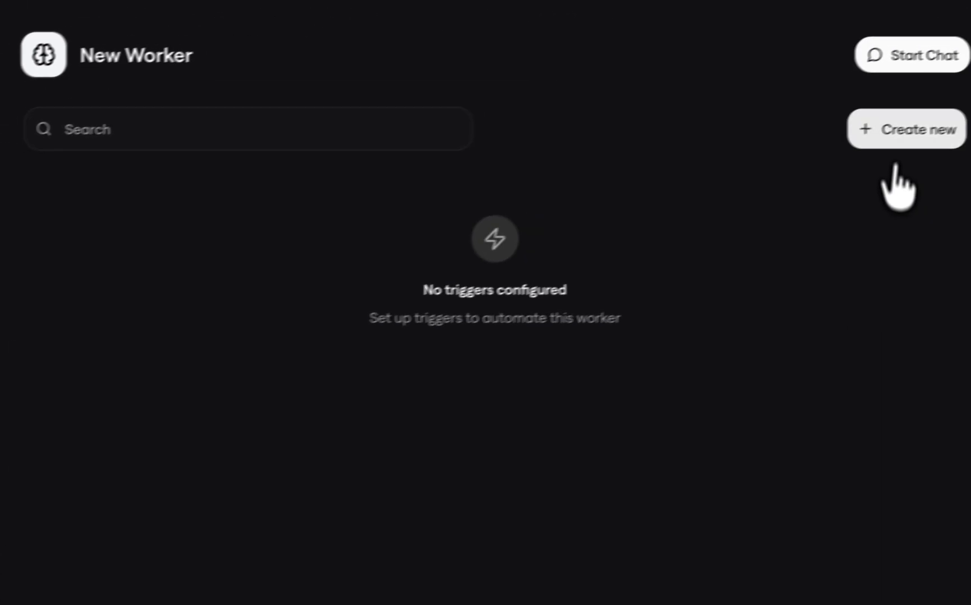
{"action": "left_click", "coordinate": [903, 137]}
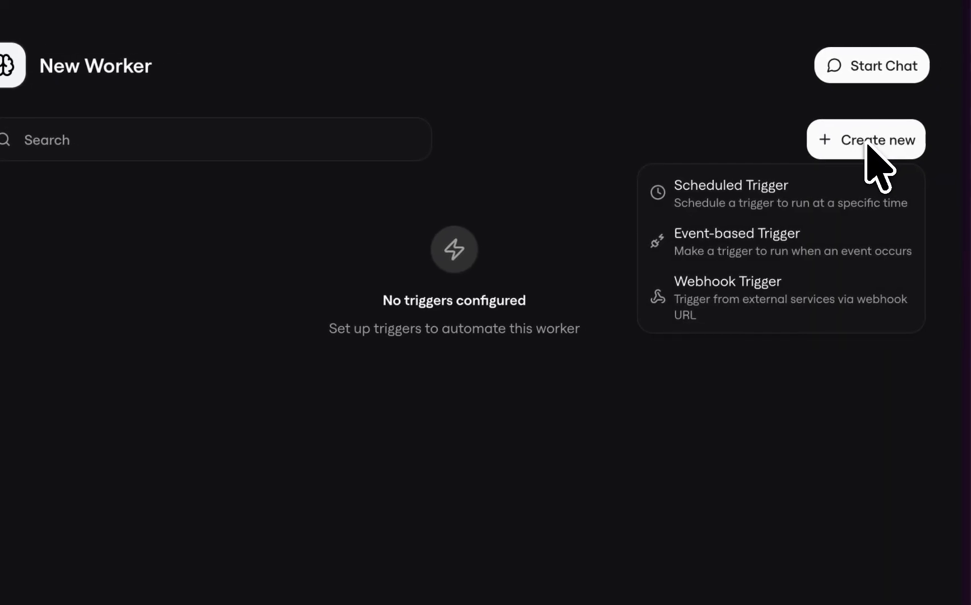
{"action": "left_click", "coordinate": [774, 304]}
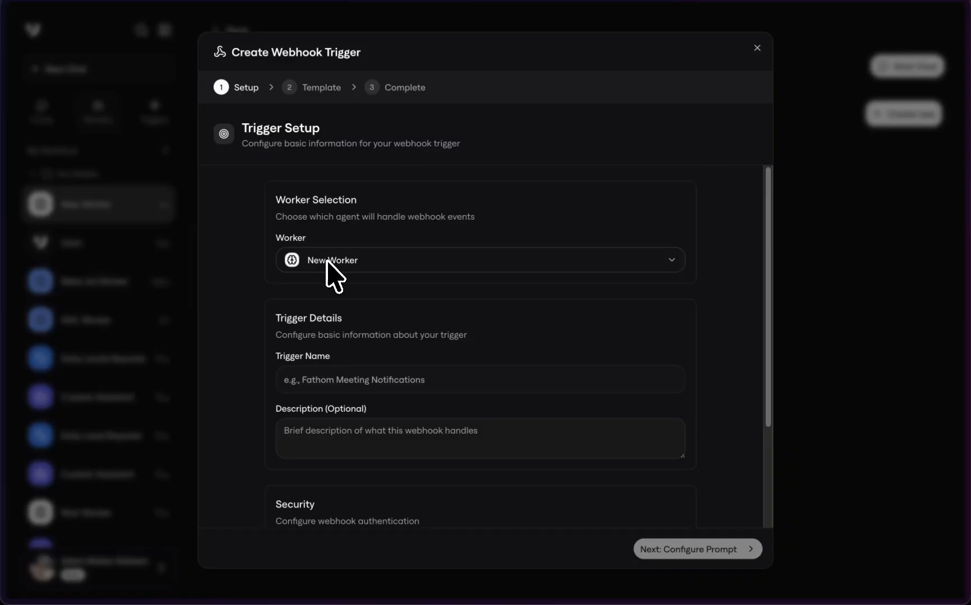
Step: Name the webhook trigger "Fireflies Agent" with New Worker as its worker
{"action": "scroll", "coordinate": [345, 351], "scroll_direction": "down", "scroll_amount": 1}
{"action": "left_click", "coordinate": [360, 381]}
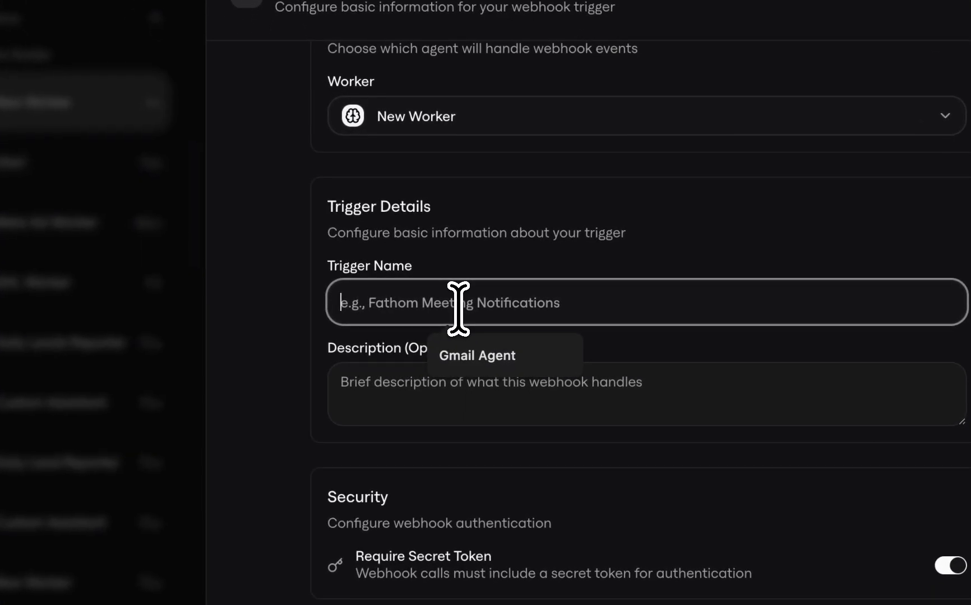
{"action": "type", "text": "Fathom"}
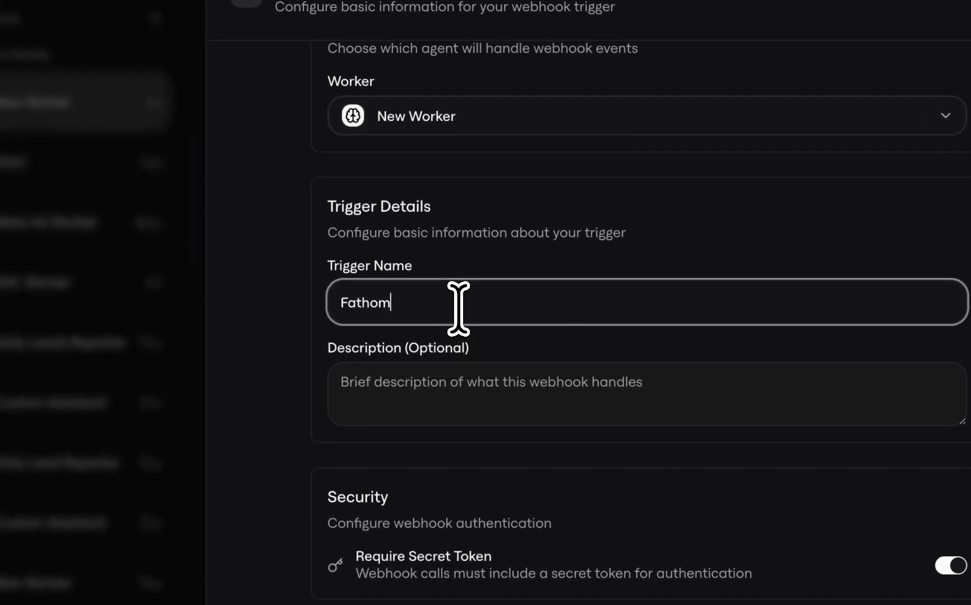
{"action": "key", "text": "BackSpace"}
{"action": "key", "text": "BackSpace"}
{"action": "key", "text": "BackSpace"}
{"action": "key", "text": "BackSpace"}
{"action": "key", "text": "BackSpace"}
{"action": "type", "text": "ireflies Agent"}
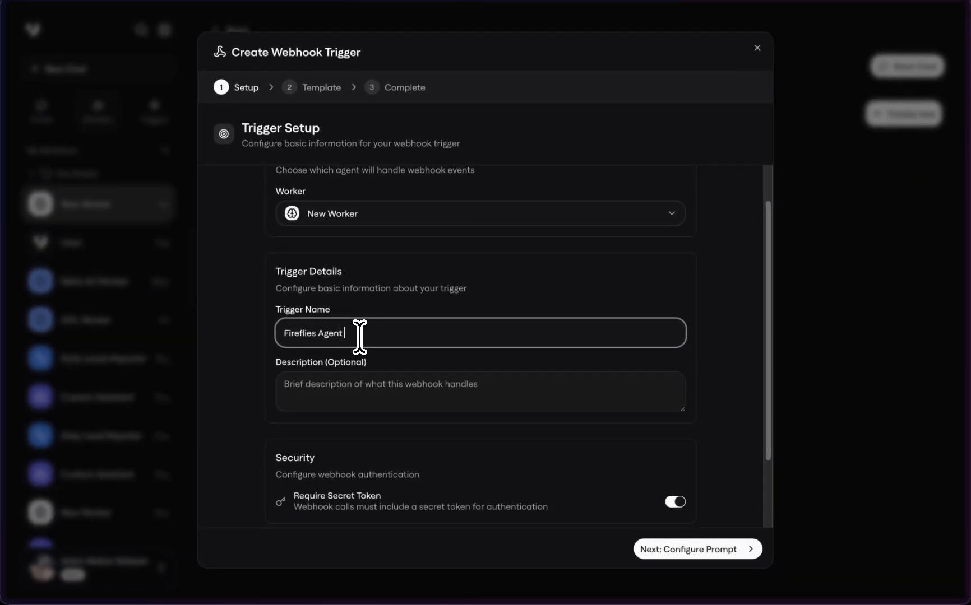
Step: Leave the description empty, turn off the secret token requirement and proceed to the prompt template
{"action": "left_click", "coordinate": [370, 385]}
{"action": "scroll", "coordinate": [384, 395], "scroll_direction": "down", "scroll_amount": 2}
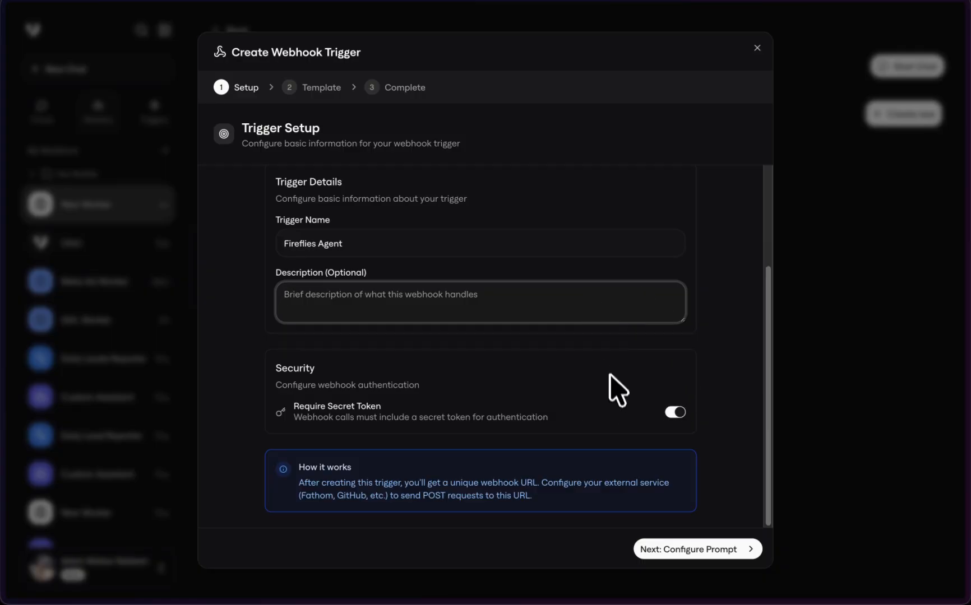
{"action": "left_click", "coordinate": [676, 412]}
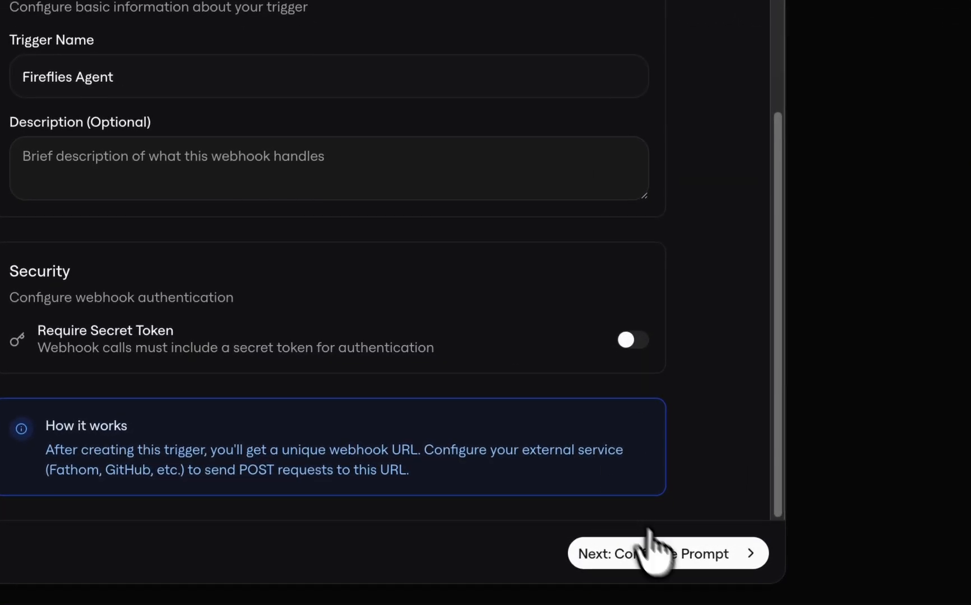
{"action": "left_click", "coordinate": [651, 539]}
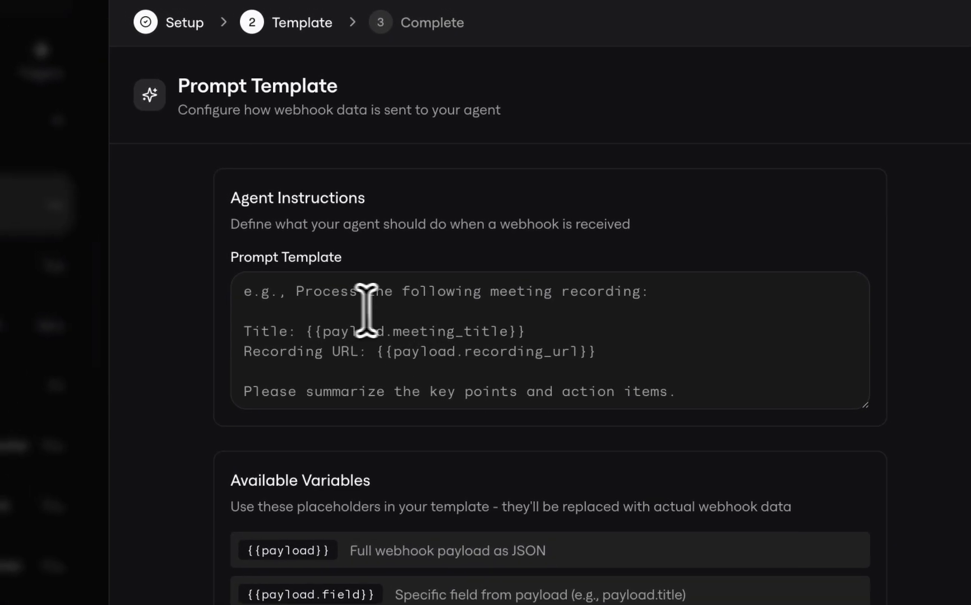
Step: Enter the {{payload}} variable in the prompt template and make room above it for the instructions
{"action": "left_click", "coordinate": [460, 310]}
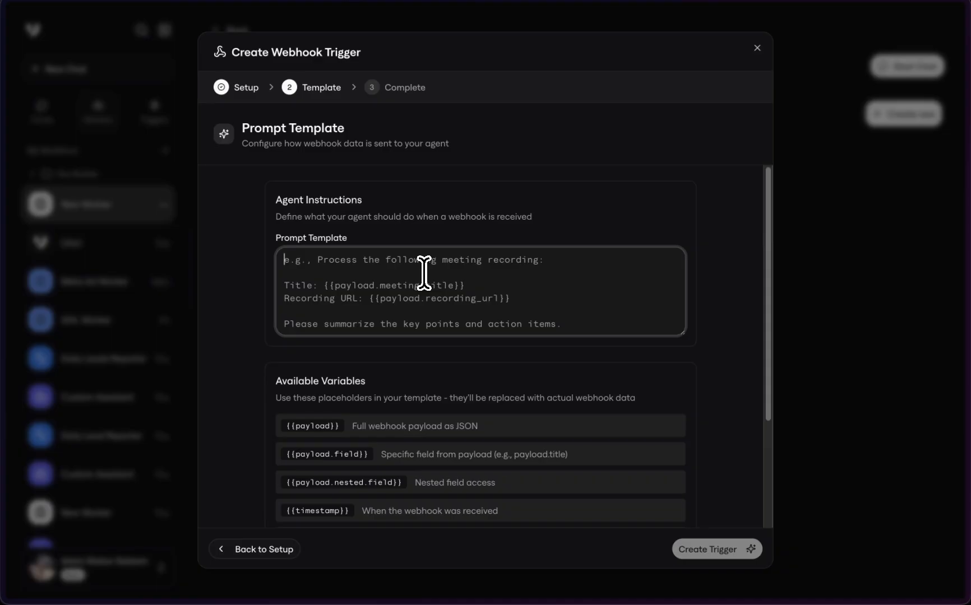
{"action": "type", "text": "{{payload"}
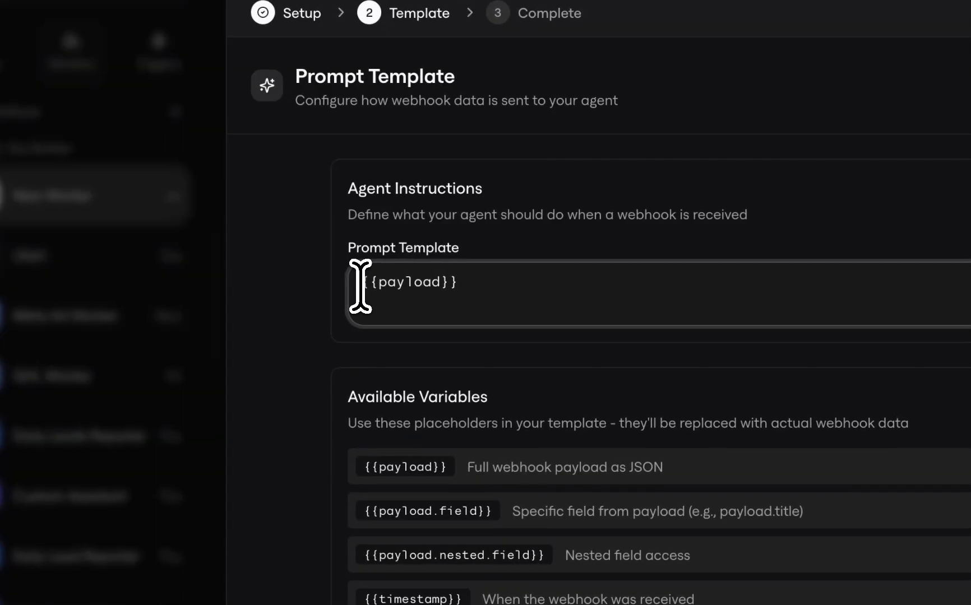
{"action": "left_click", "coordinate": [361, 282]}
{"action": "key", "text": "Return"}
{"action": "key", "text": "Return"}
Step: Write "Can you please analyze the sales call that comes in from the payload and extract the most recent details." above {{payload}}, adding blank lines beneath
{"action": "type", "text": "Can"}
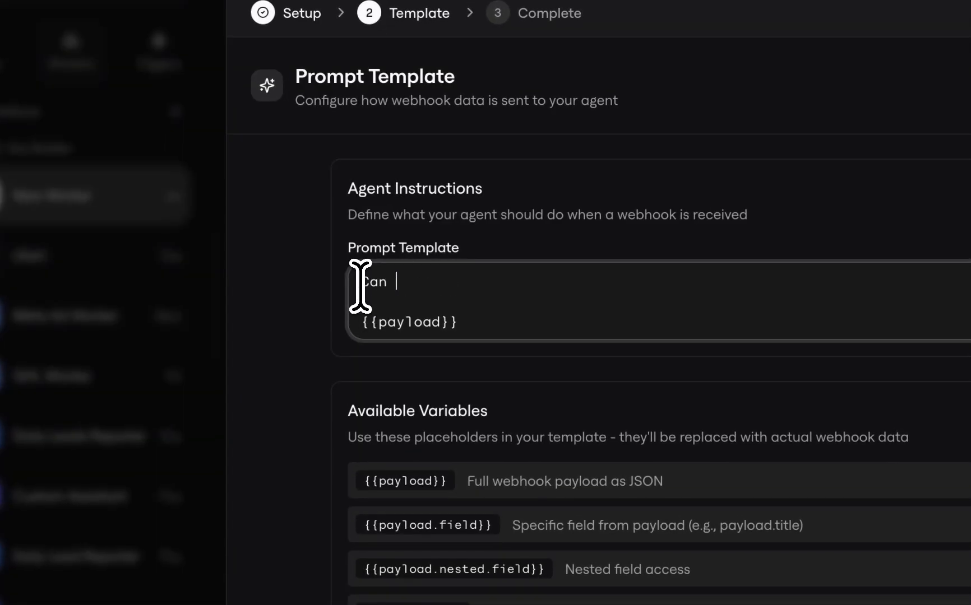
{"action": "type", "text": " you please ananlyze the"}
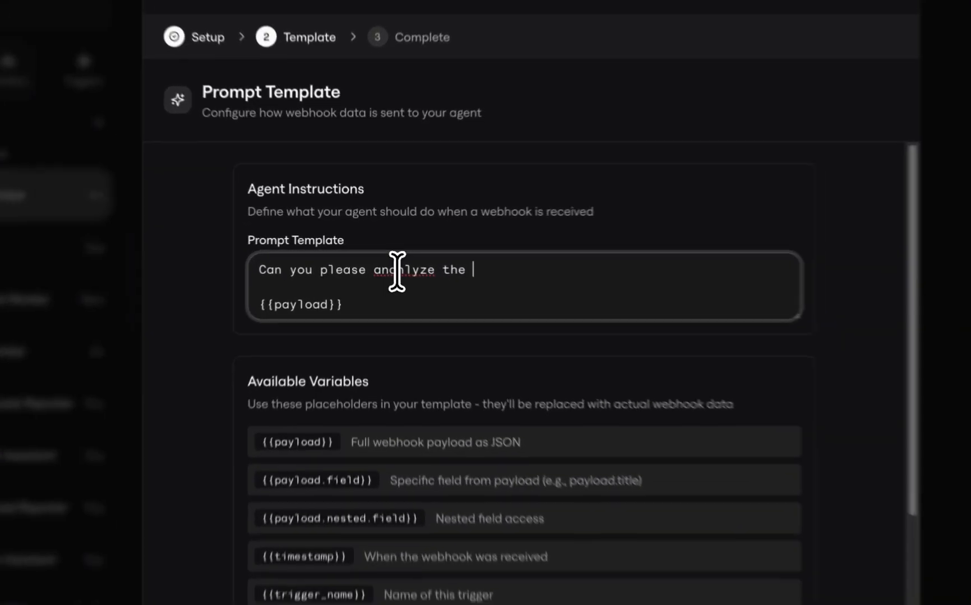
{"action": "right_click", "coordinate": [391, 260]}
{"action": "left_click", "coordinate": [421, 268]}
{"action": "left_click", "coordinate": [456, 264]}
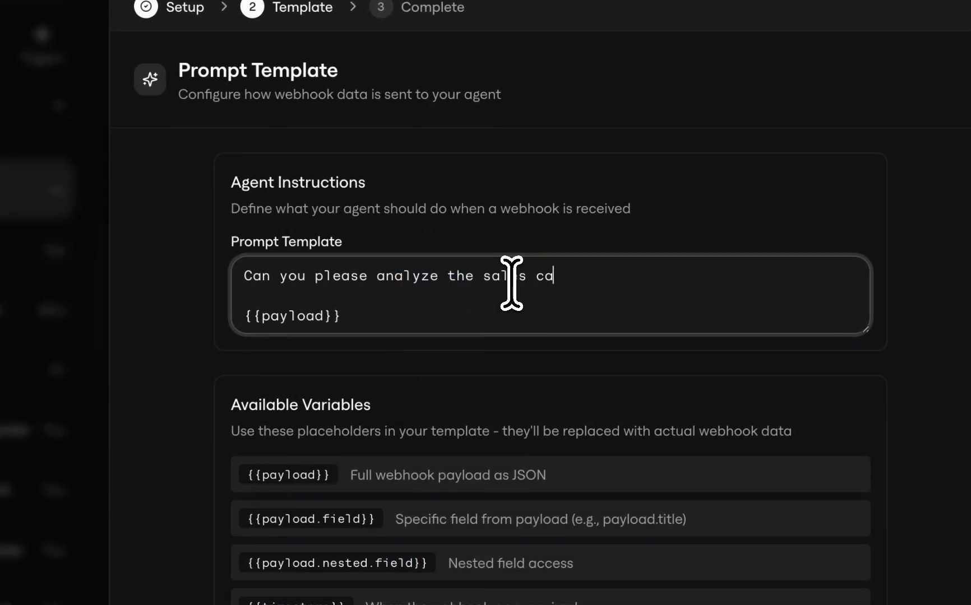
{"action": "type", "text": "the sales call that comes in from the p"}
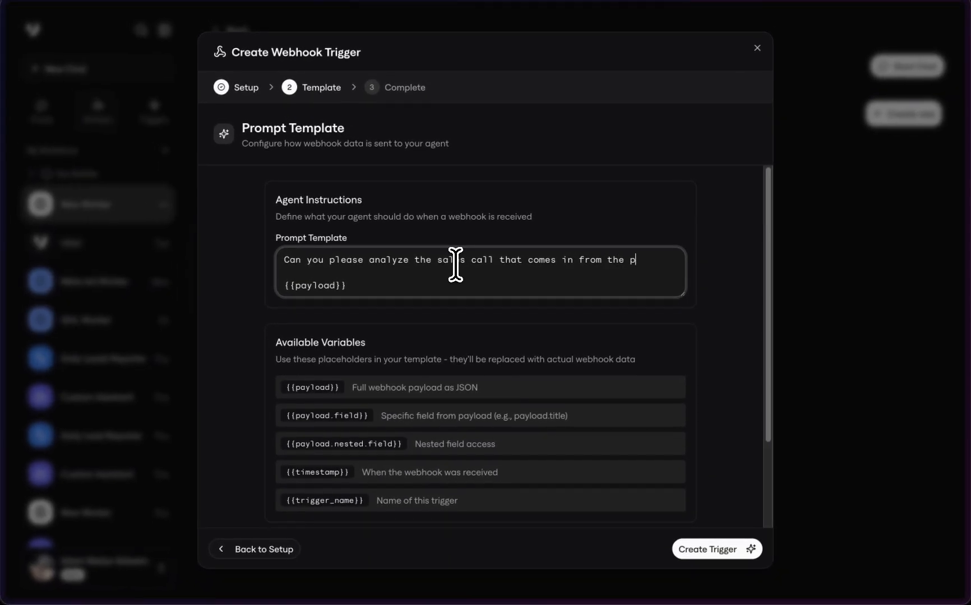
{"action": "type", "text": "ayload and extrac"}
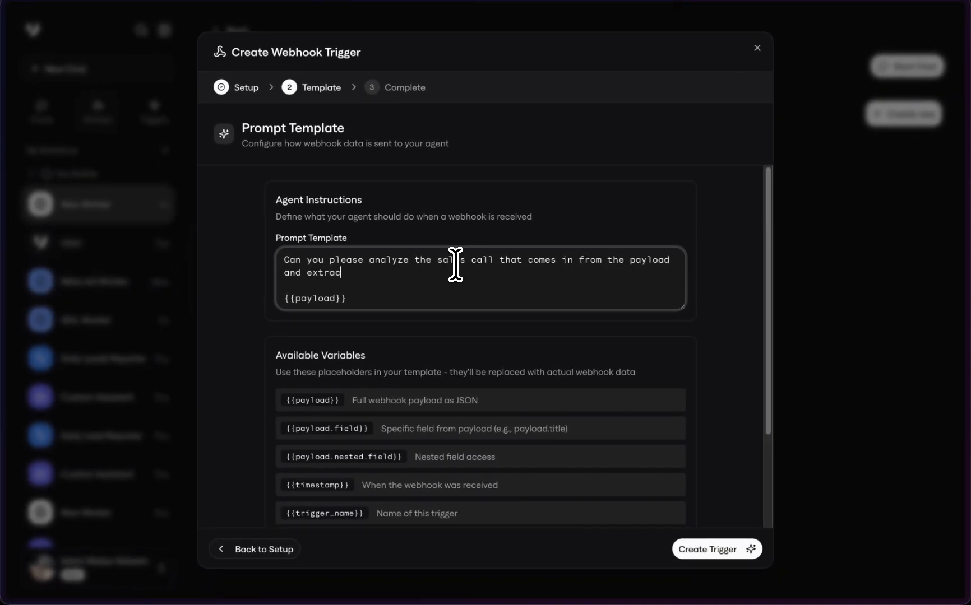
{"action": "type", "text": "t the most recent details."}
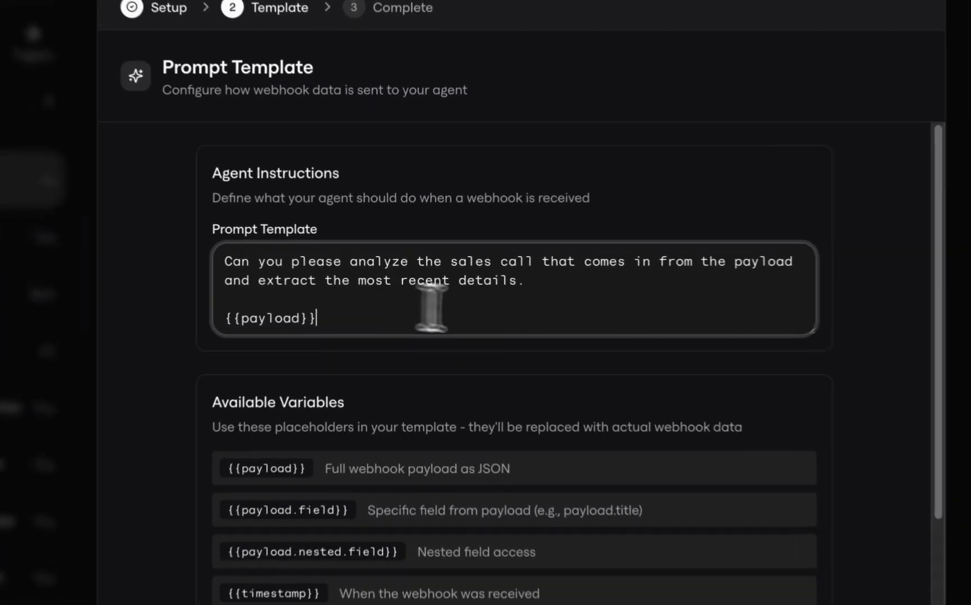
{"action": "key", "text": "Return"}
{"action": "key", "text": "Return"}
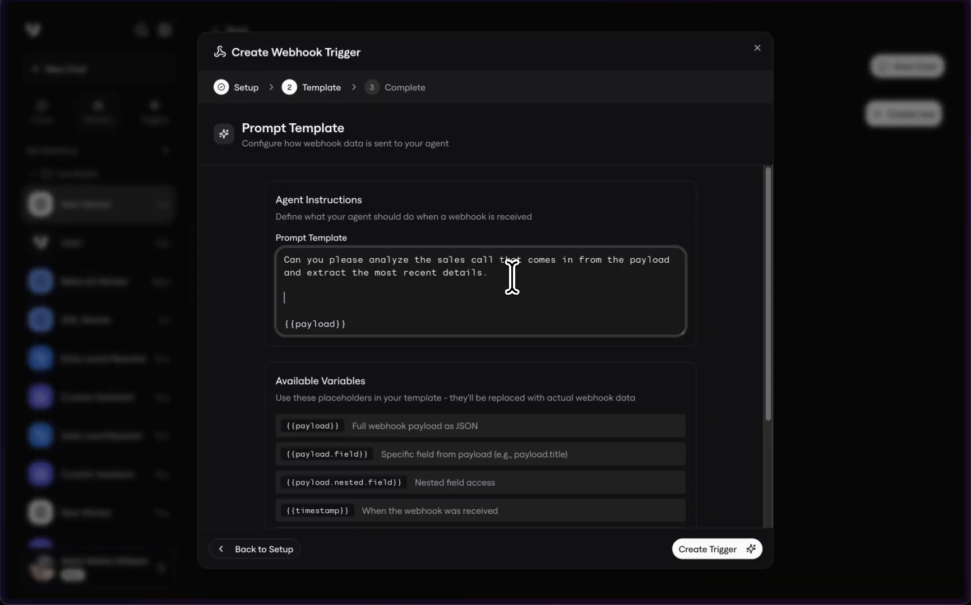
Step: Add "Please analyze the call and then send to slack and send it to the slack channel." above {{payload}} in the prompt template
{"action": "type", "text": "yze the call and th"}
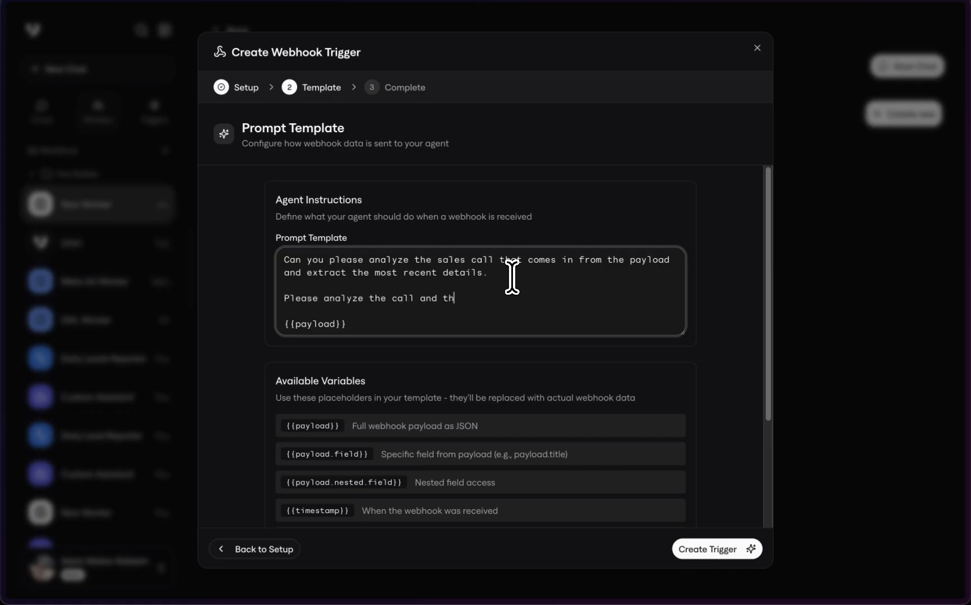
{"action": "type", "text": "en send to slack and send it to the"}
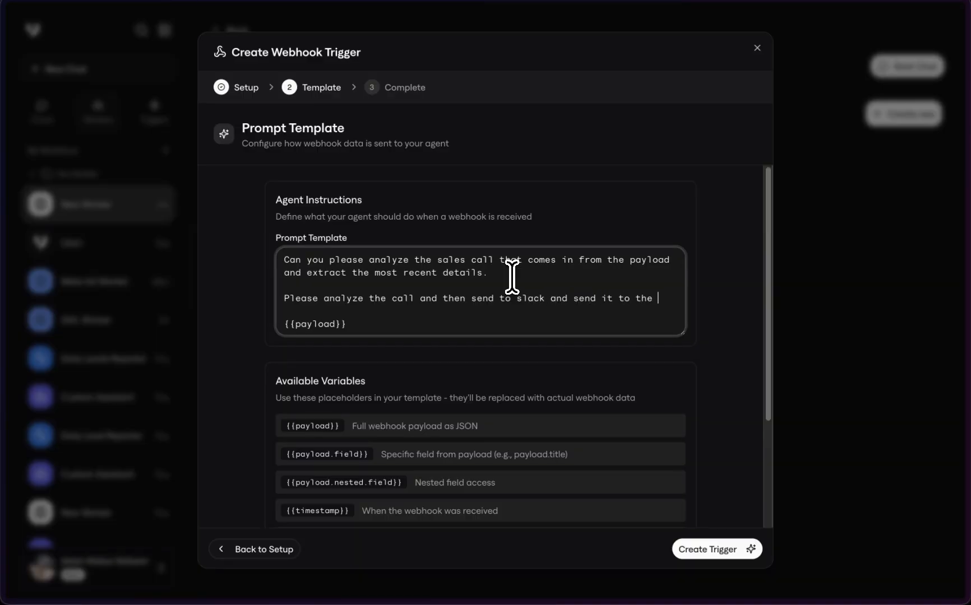
{"action": "type", "text": " slack channel."}
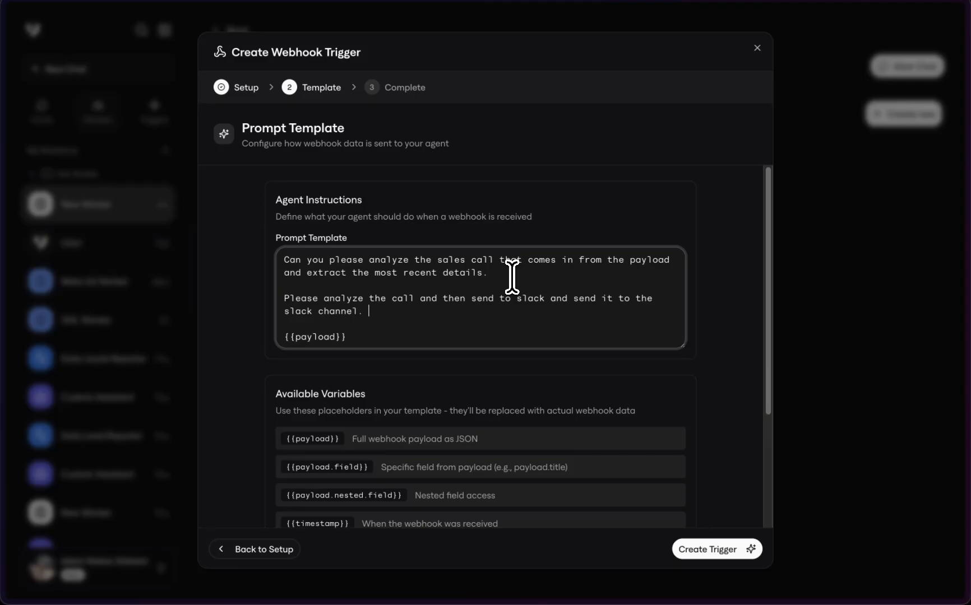
Step: Try narrowing the {{payload}} variable in the prompt template to its title field, {{payload.title}}
{"action": "left_click_drag", "start_coordinate": [284, 259], "coordinate": [359, 311]}
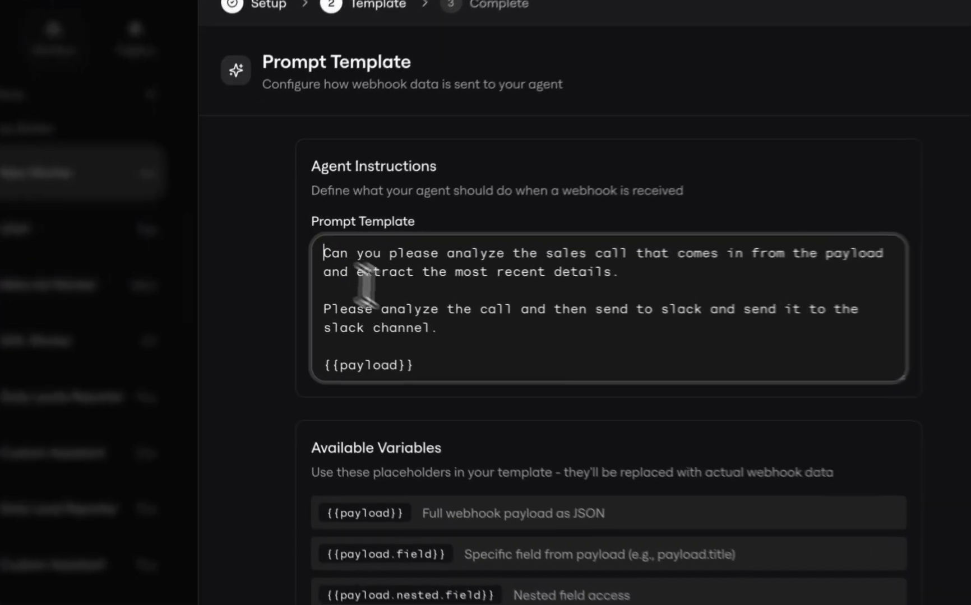
{"action": "left_click", "coordinate": [447, 332]}
{"action": "type", "text": "."}
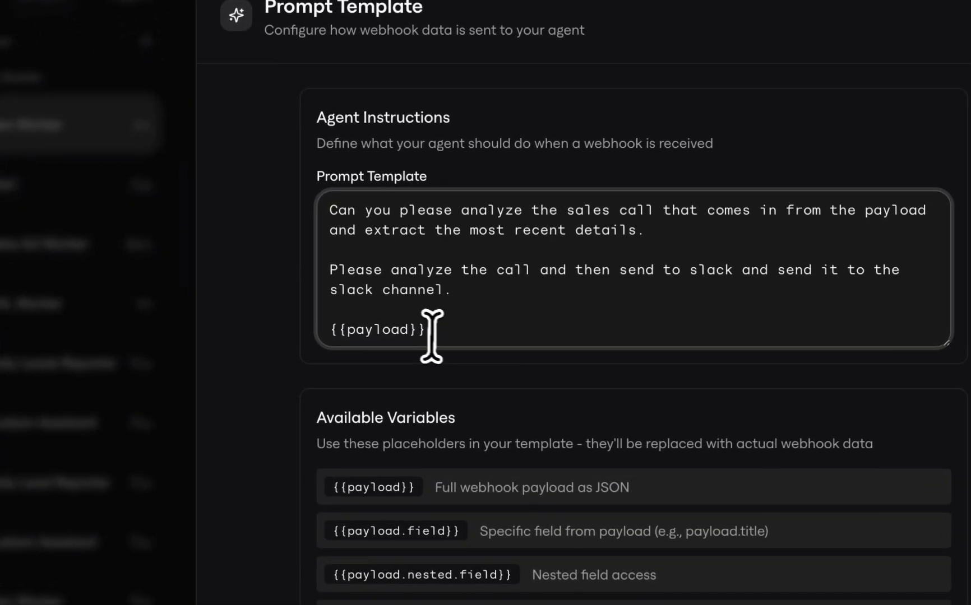
{"action": "left_click_drag", "start_coordinate": [432, 335], "coordinate": [296, 333]}
{"action": "left_click", "coordinate": [420, 335]}
{"action": "left_click_drag", "start_coordinate": [420, 335], "coordinate": [303, 334]}
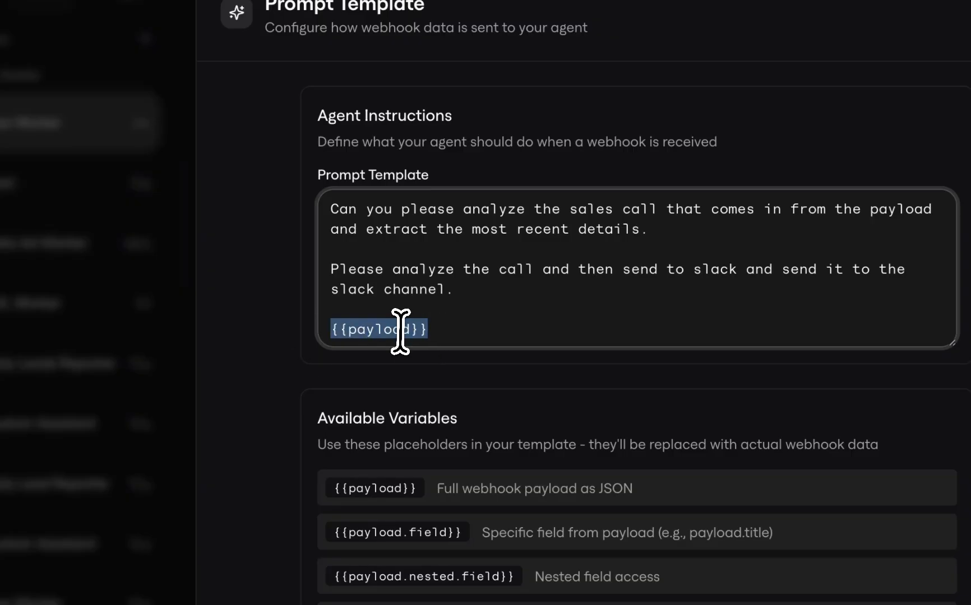
{"action": "left_click", "coordinate": [400, 332]}
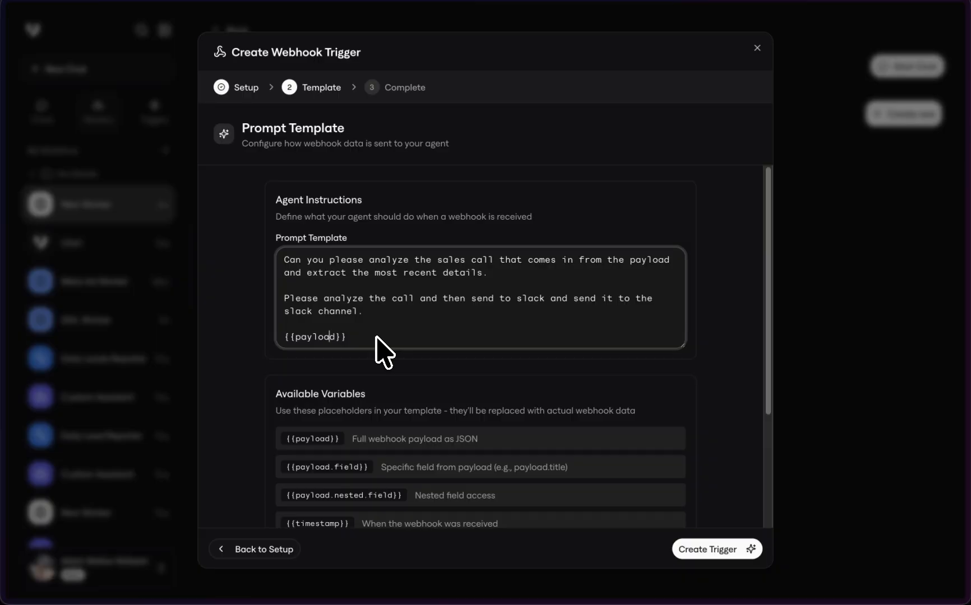
{"action": "scroll", "coordinate": [373, 350], "scroll_direction": "down", "scroll_amount": 2}
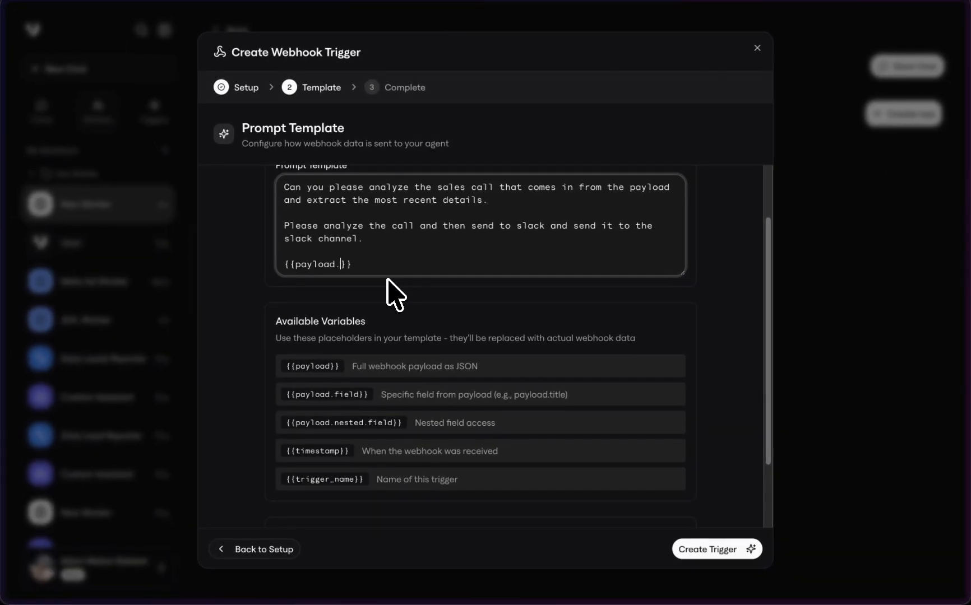
{"action": "type", "text": "itle"}
Step: Create the webhook trigger with the Utari Basic model and copy its webhook URL
{"action": "scroll", "coordinate": [404, 340], "scroll_direction": "down", "scroll_amount": 2}
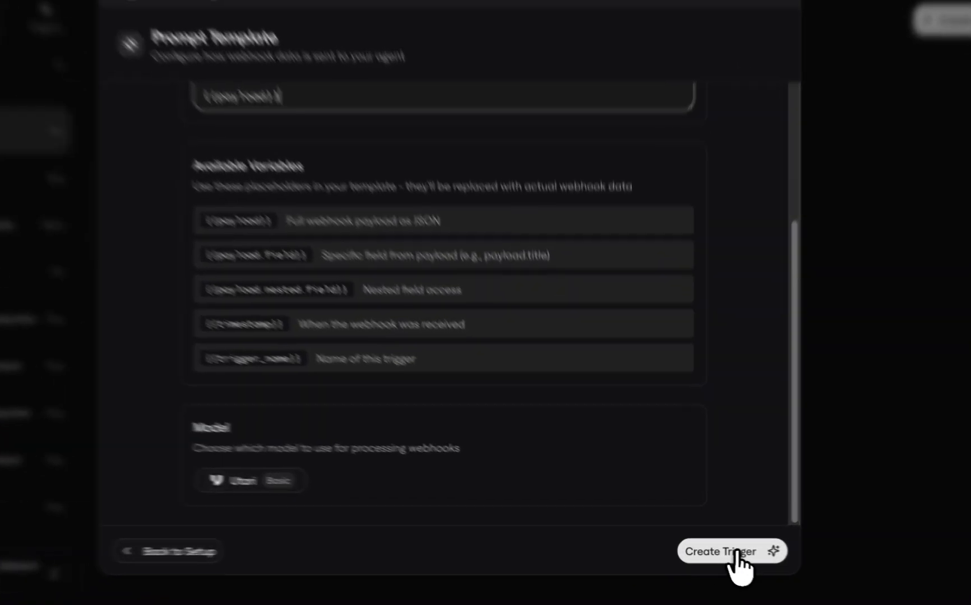
{"action": "left_click", "coordinate": [709, 549]}
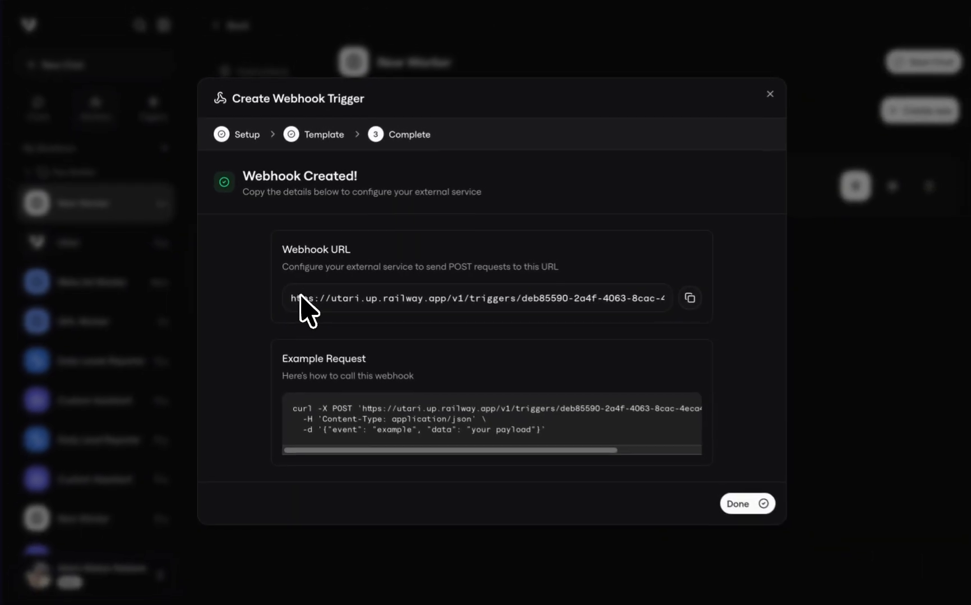
{"action": "left_click", "coordinate": [678, 300]}
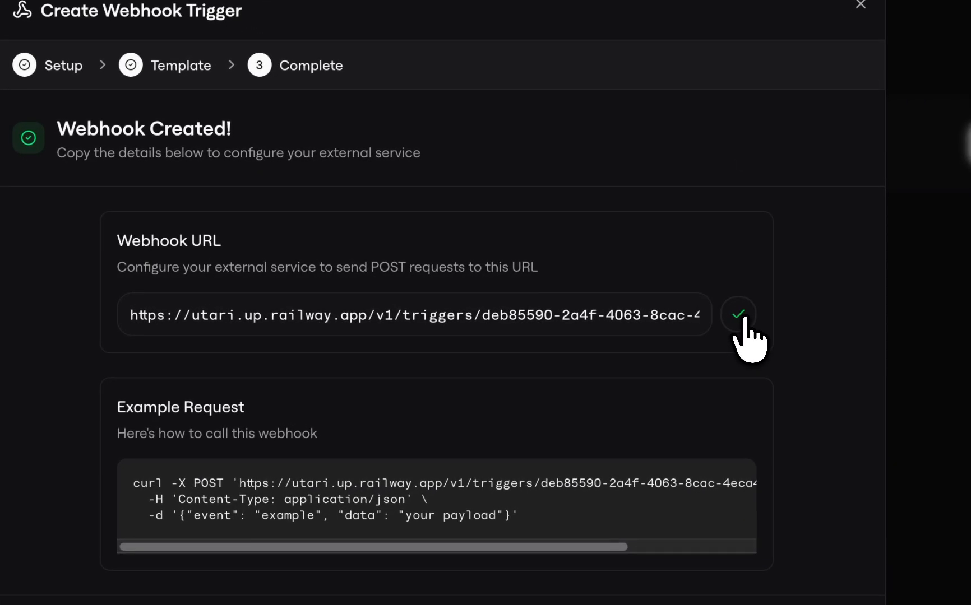
Step: Switch to the Fireflies developer settings and replace the existing webhook URL with the copied trigger URL
{"action": "key", "text": "super+t"}
{"action": "left_click", "coordinate": [198, 252]}
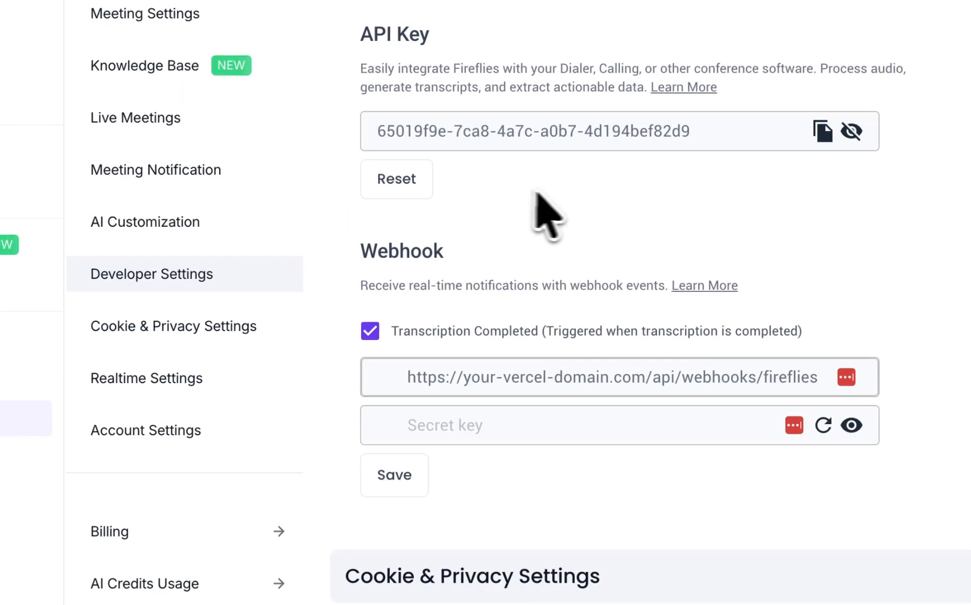
{"action": "left_click", "coordinate": [500, 380]}
{"action": "key", "text": "ctrl+a"}
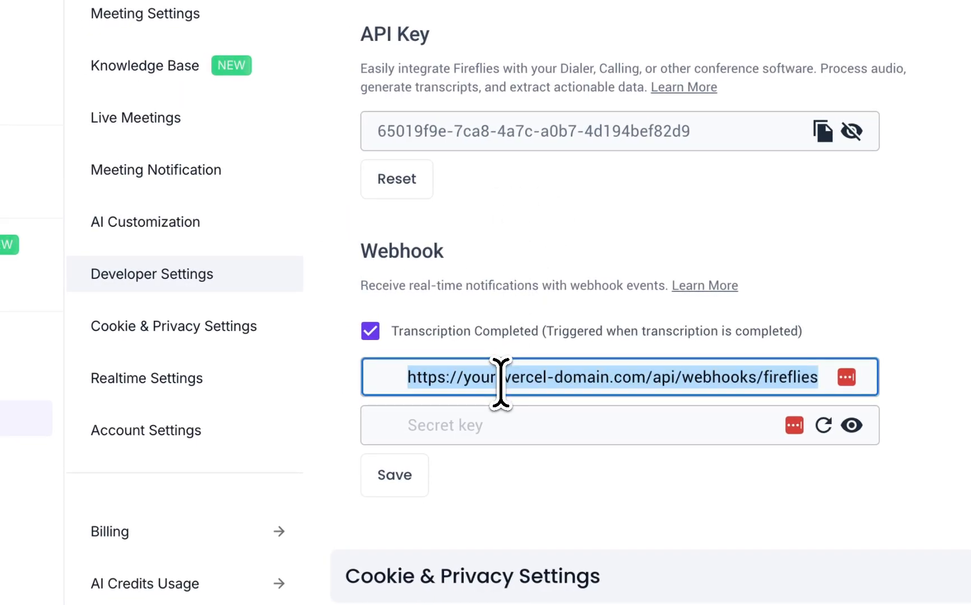
{"action": "key", "text": "ctrl+v"}
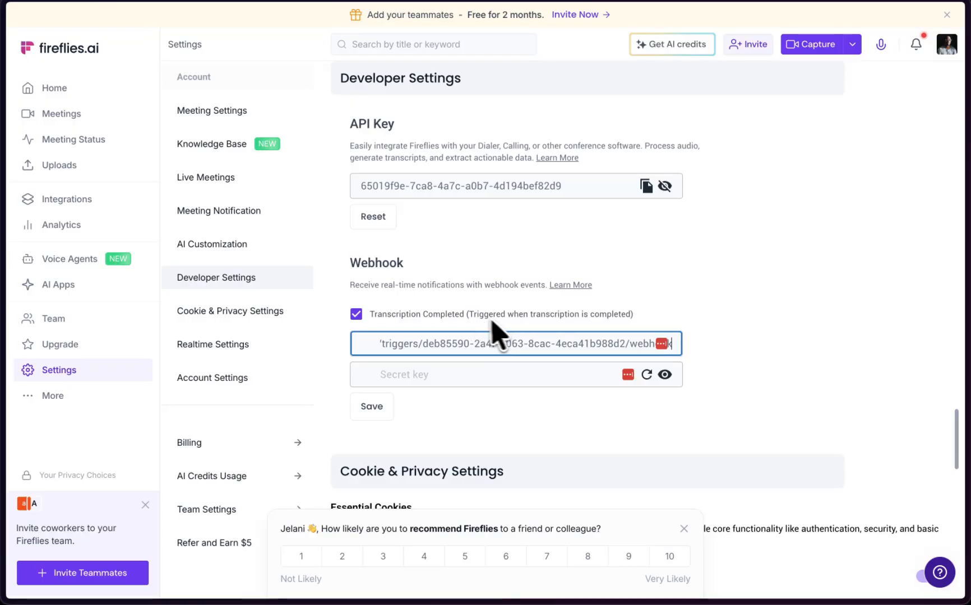
{"action": "left_click", "coordinate": [732, 349]}
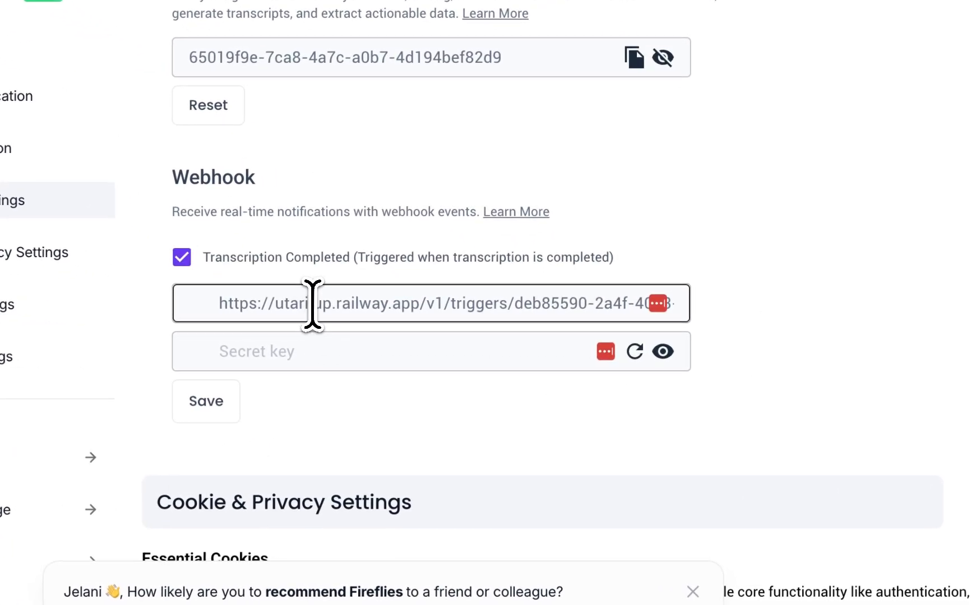
{"action": "left_click_drag", "start_coordinate": [267, 304], "coordinate": [451, 312]}
{"action": "left_click", "coordinate": [451, 312]}
Step: Switch back to Utari, finish the webhook trigger creation and open New Worker's integrations
{"action": "key", "text": "super+t"}
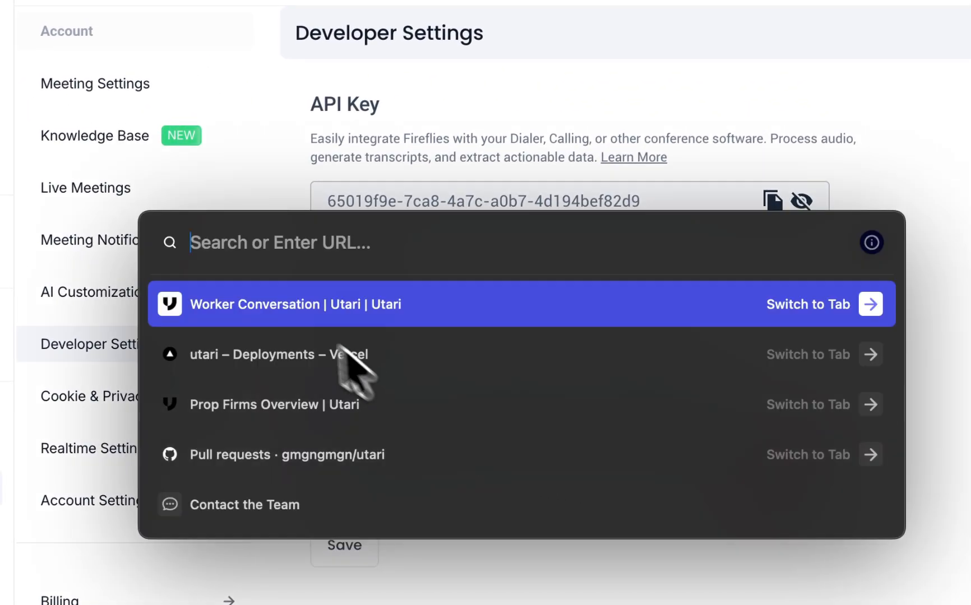
{"action": "key", "text": "Return"}
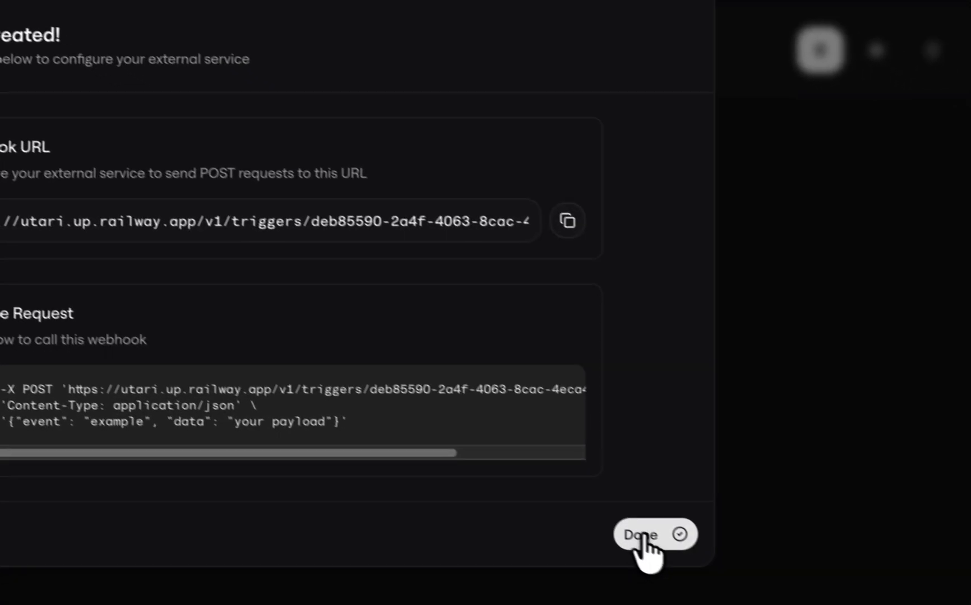
{"action": "left_click", "coordinate": [641, 536]}
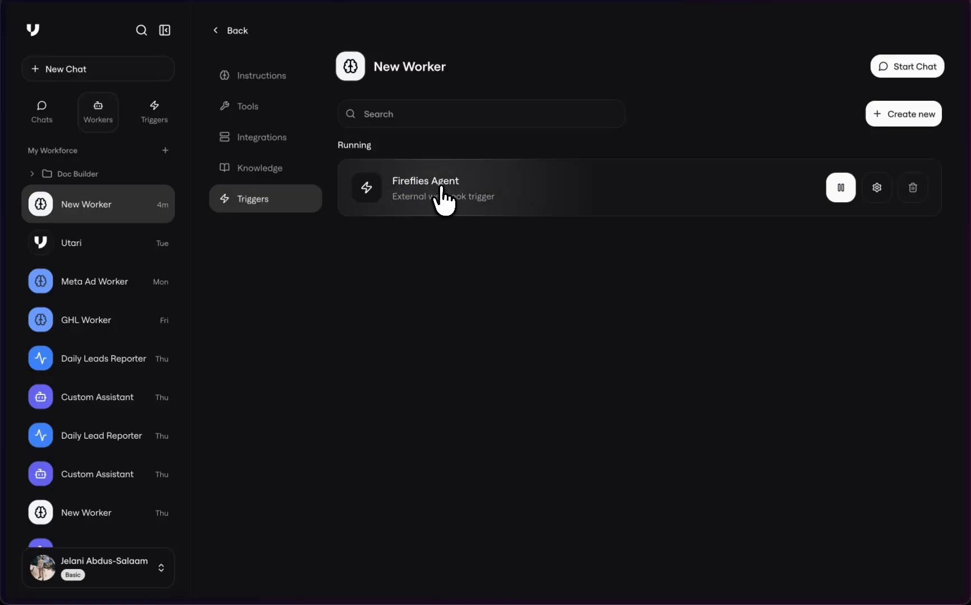
{"action": "left_click", "coordinate": [285, 162]}
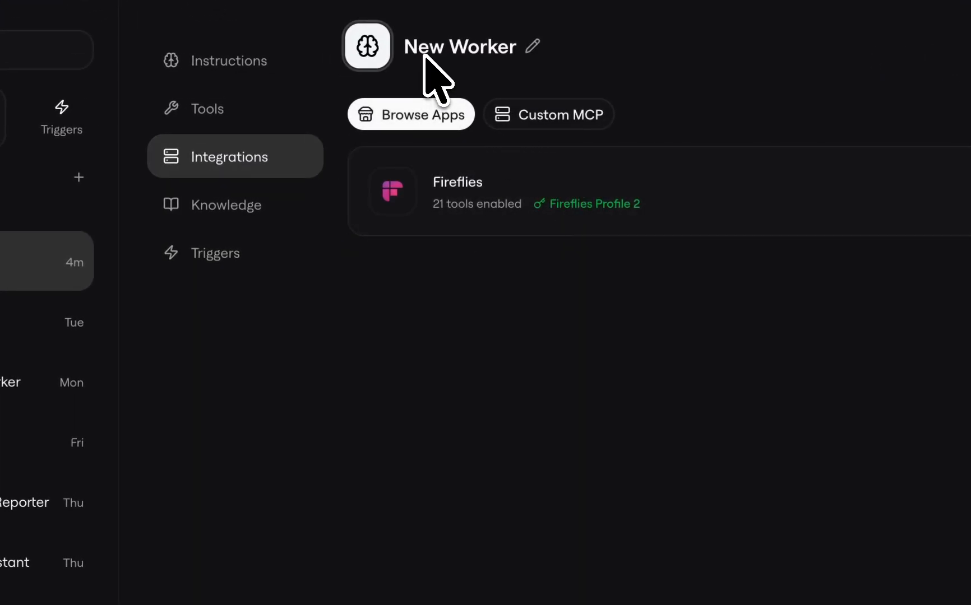
Step: Switch to the Fireflies developer settings and save the webhook configuration
{"action": "key", "text": "super+t"}
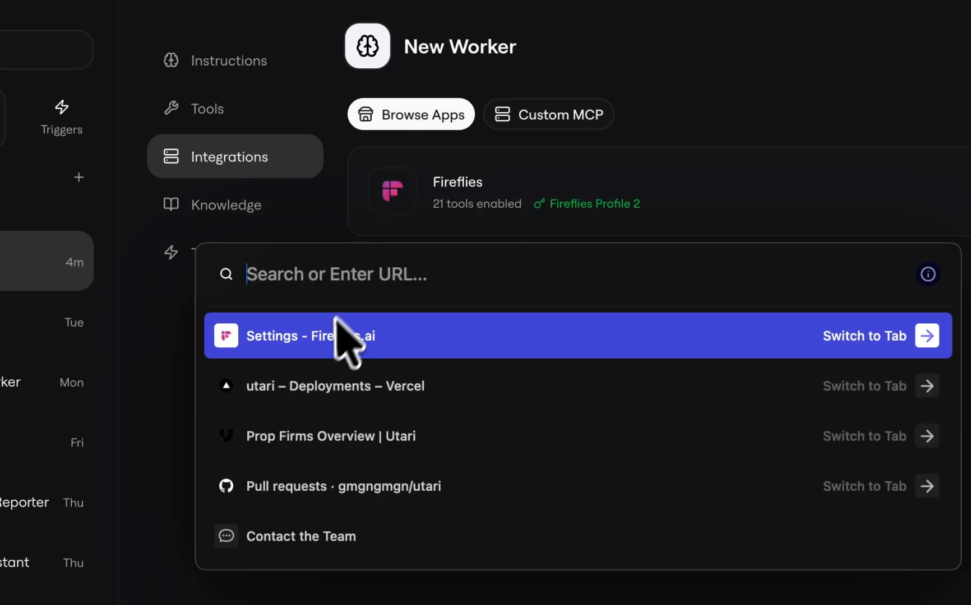
{"action": "left_click", "coordinate": [405, 284]}
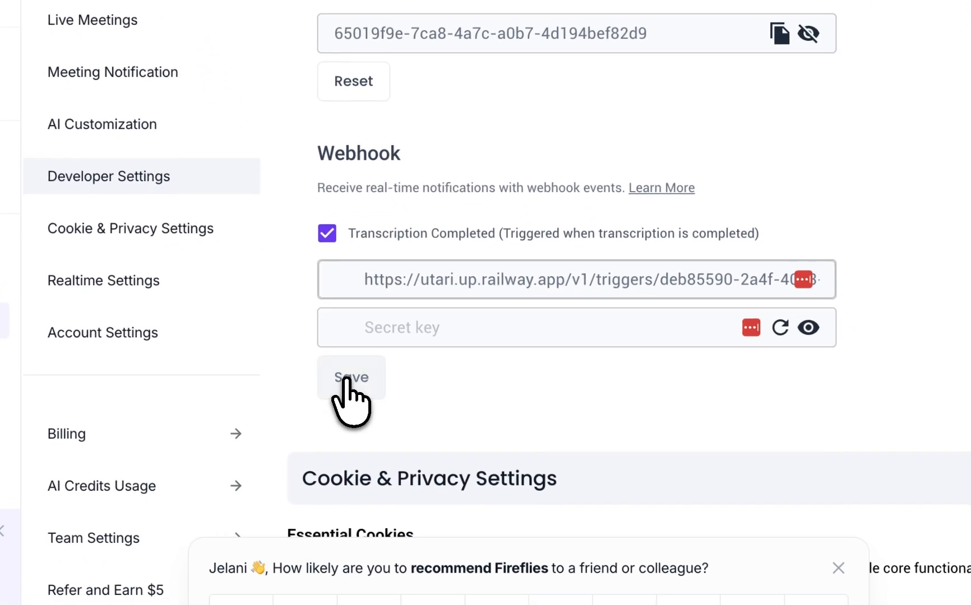
{"action": "left_click", "coordinate": [379, 491]}
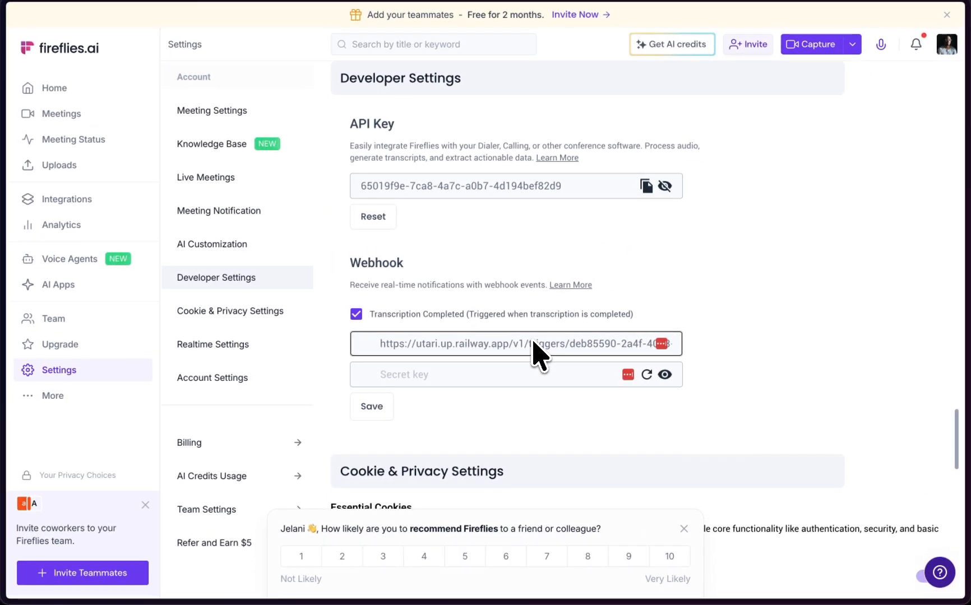
Step: Switch back to Utari, review the Fireflies Agent trigger's recent runs, prompt template and assigned agent, and close its details
{"action": "key", "text": "super+t"}
{"action": "left_click", "coordinate": [366, 256]}
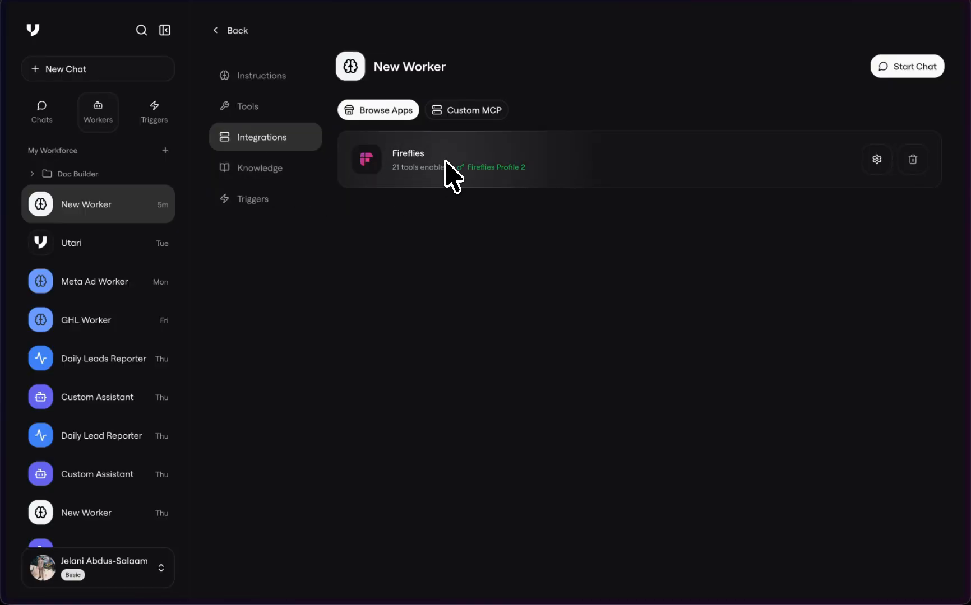
{"action": "left_click", "coordinate": [155, 112]}
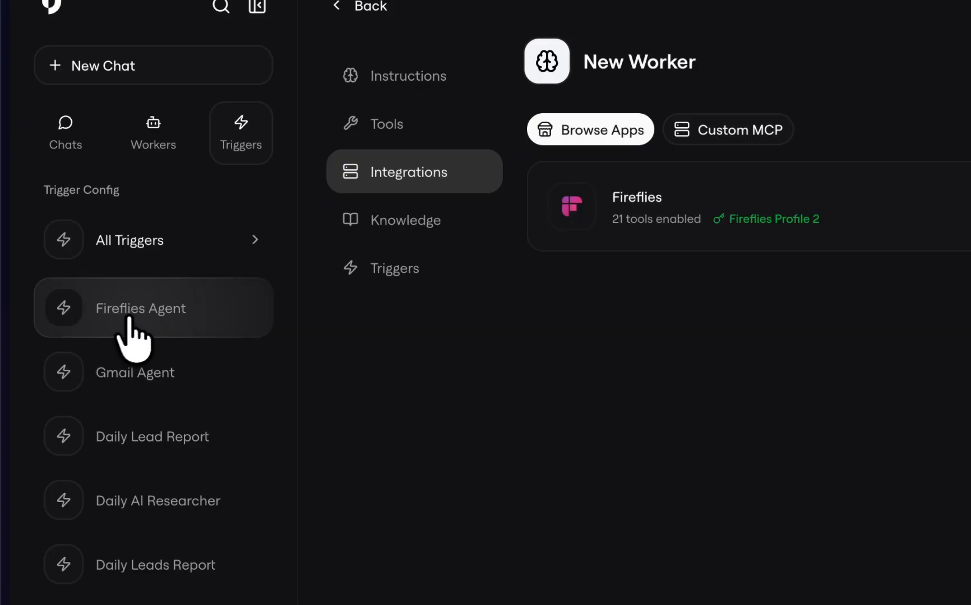
{"action": "left_click", "coordinate": [127, 317]}
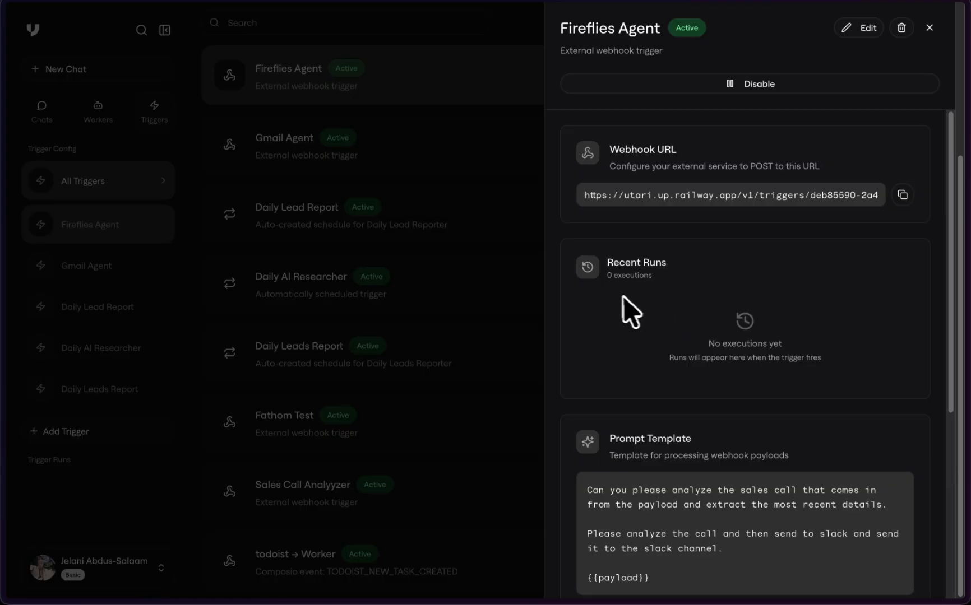
{"action": "scroll", "coordinate": [760, 324], "scroll_direction": "down", "scroll_amount": 5}
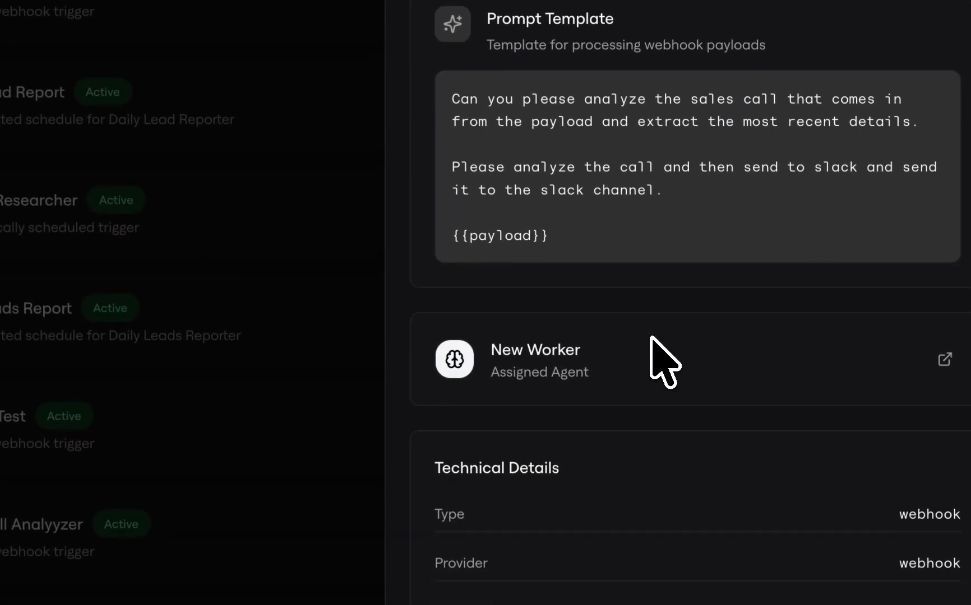
{"action": "scroll", "coordinate": [614, 415], "scroll_direction": "up", "scroll_amount": 5}
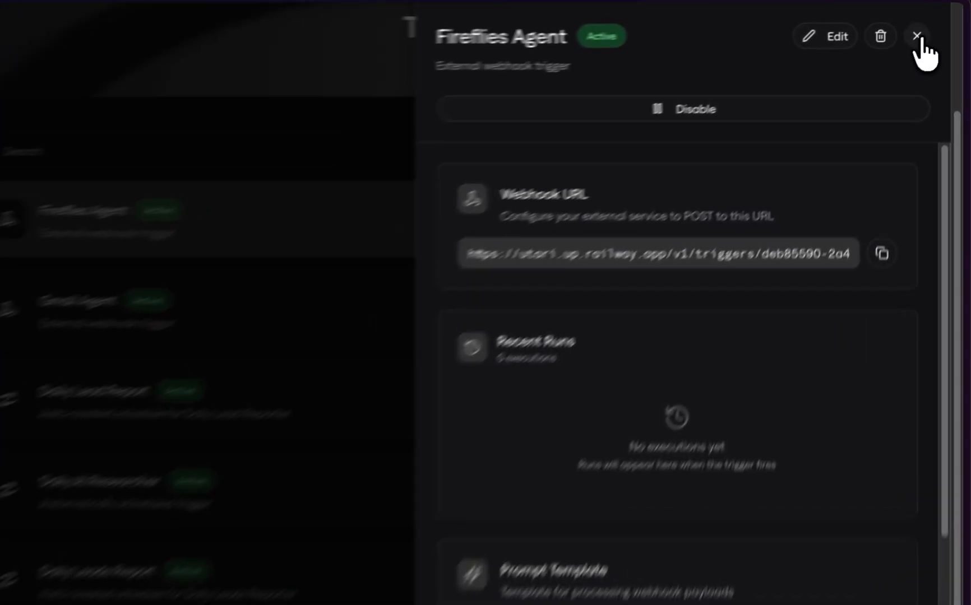
{"action": "left_click", "coordinate": [929, 28]}
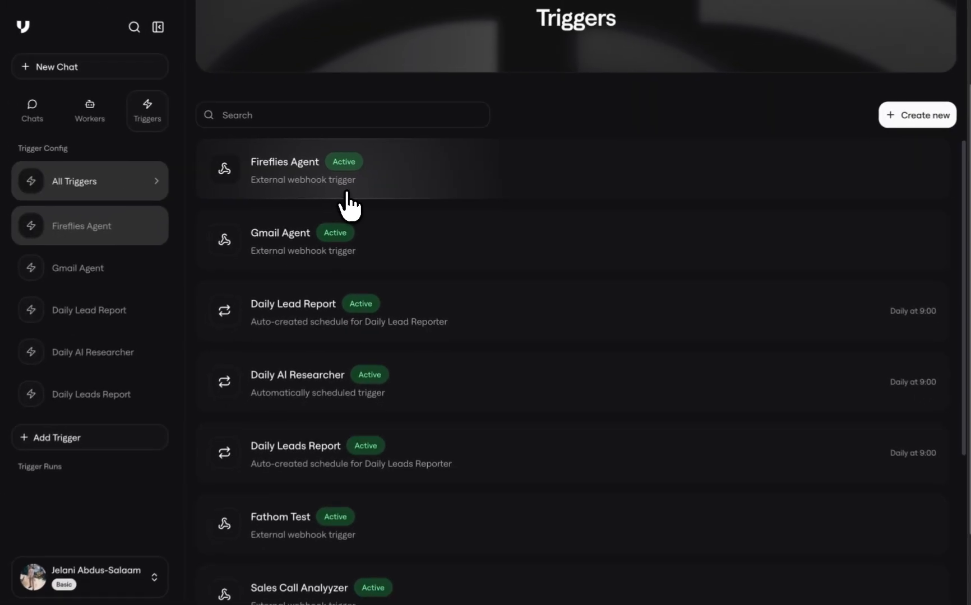
{"action": "key", "text": "ctrl+t"}
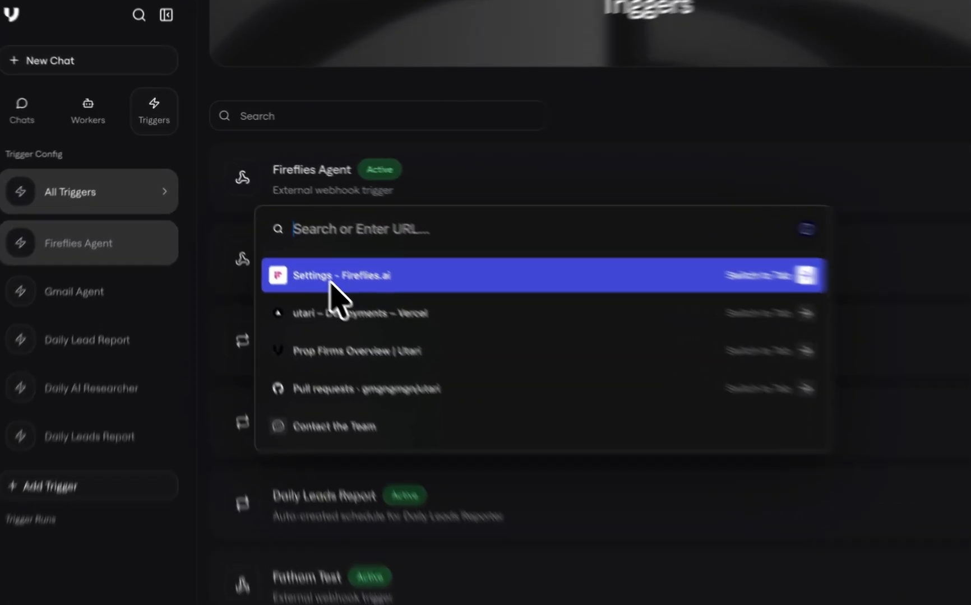
{"action": "left_click", "coordinate": [306, 254]}
{"action": "key", "text": "ctrl+t"}
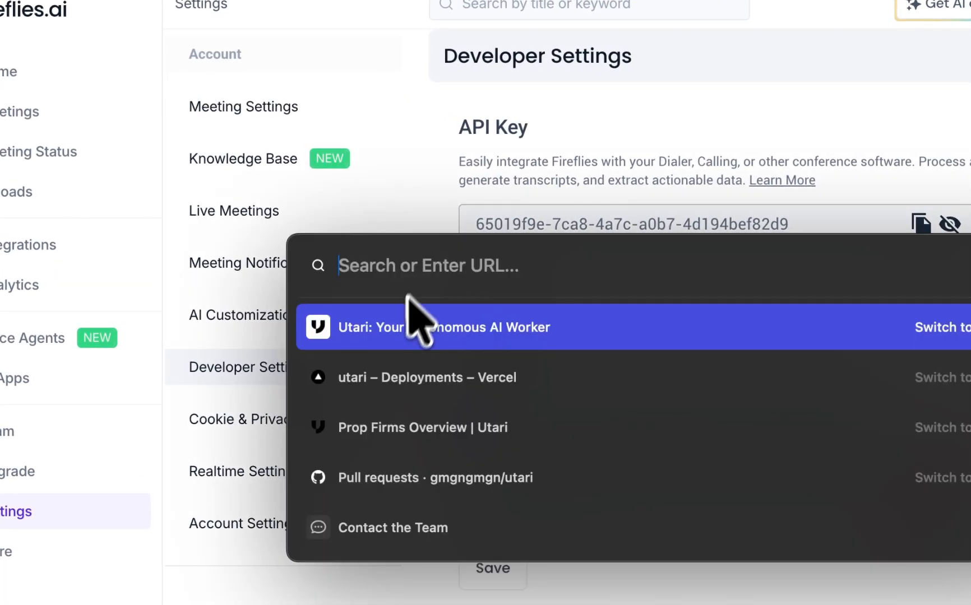
{"action": "left_click", "coordinate": [399, 318]}
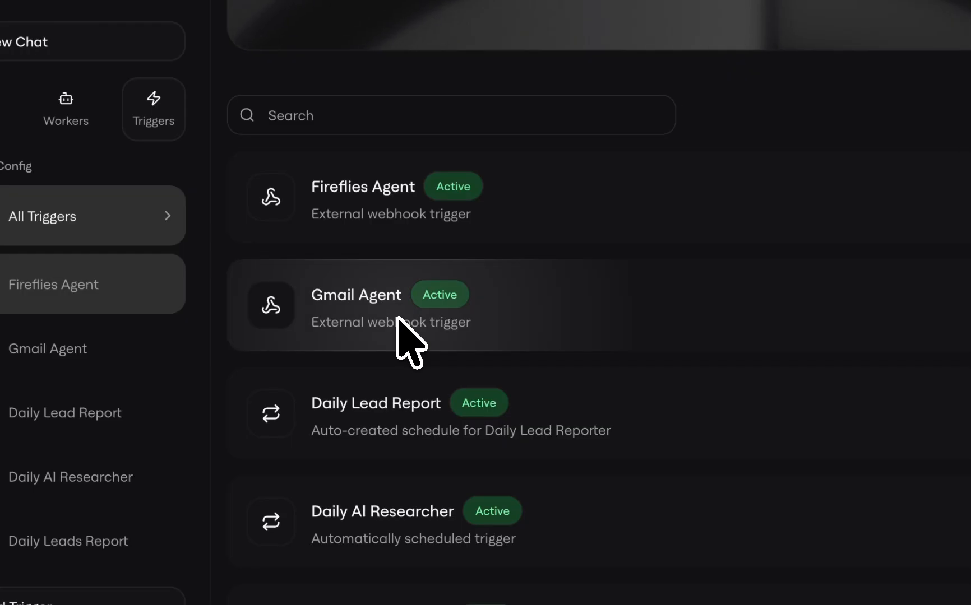